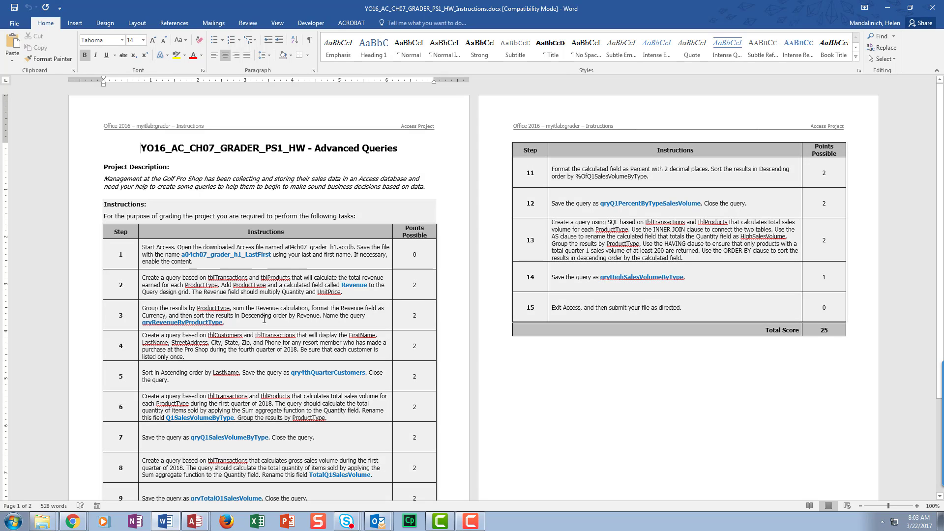
- Switch from the instructions to the Access database and start a query design based on tblTransactions and tblProducts
scroll(291, 341, down, 3)
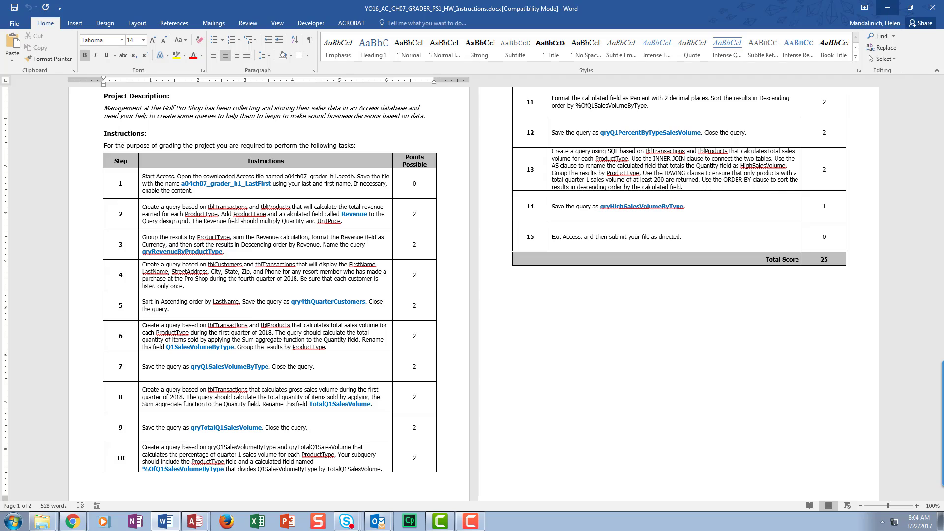
click(889, 8)
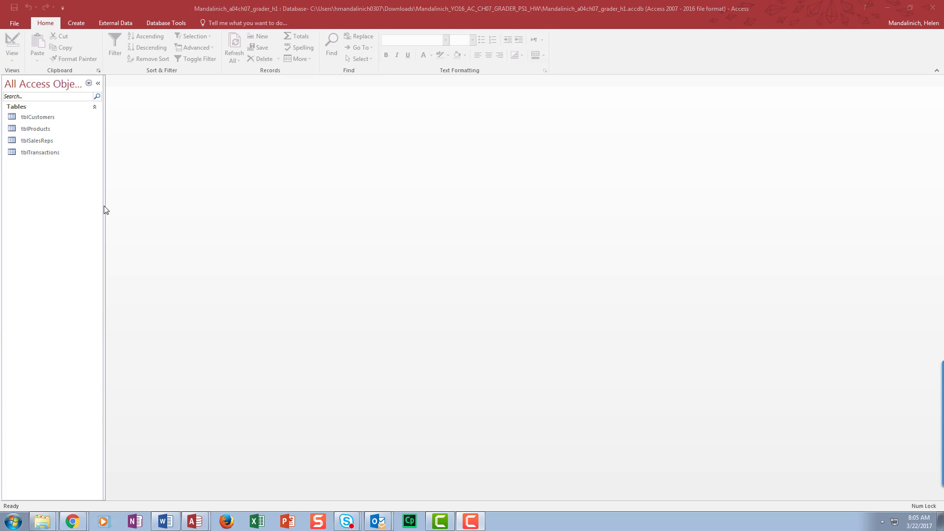
click(79, 24)
click(148, 46)
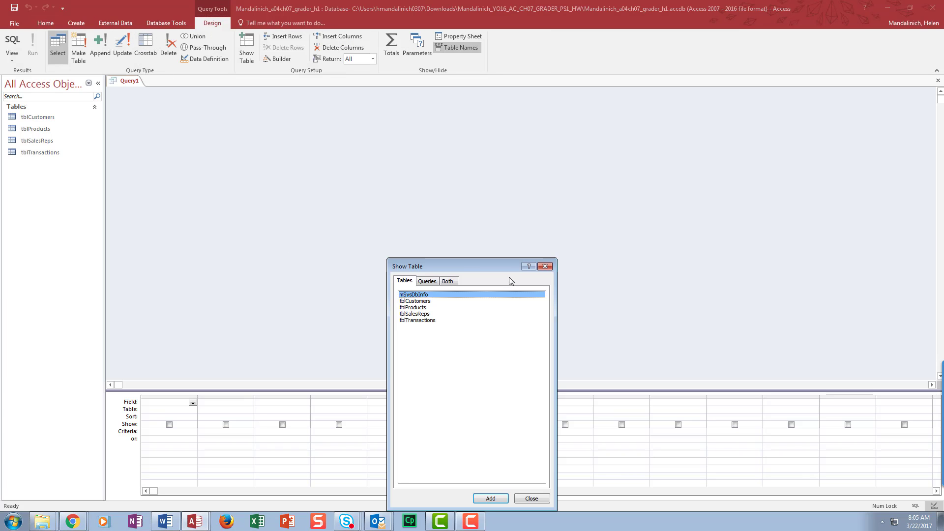
drag(502, 264, 483, 126)
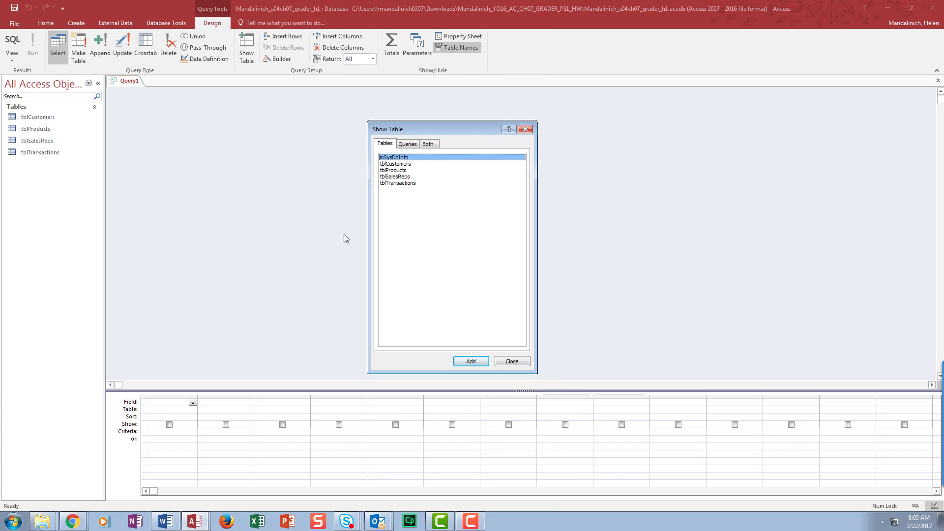
double_click(412, 184)
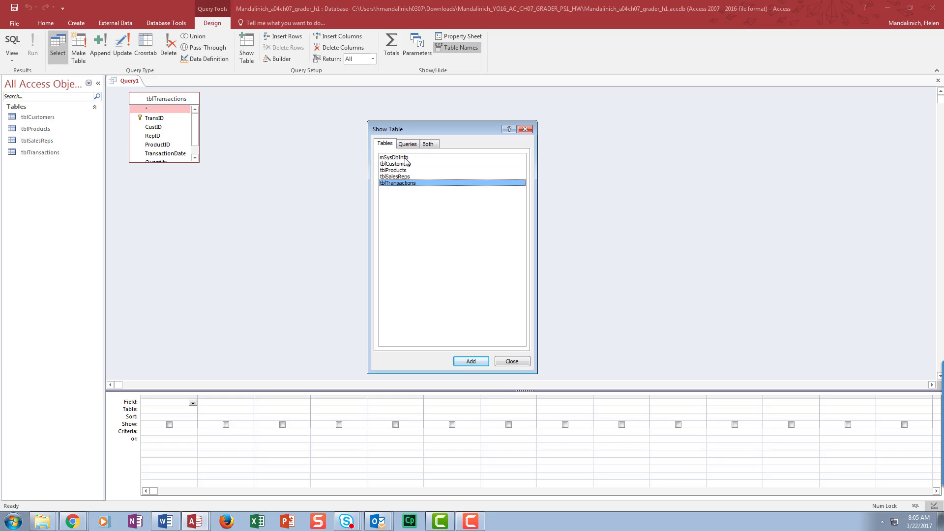
double_click(408, 170)
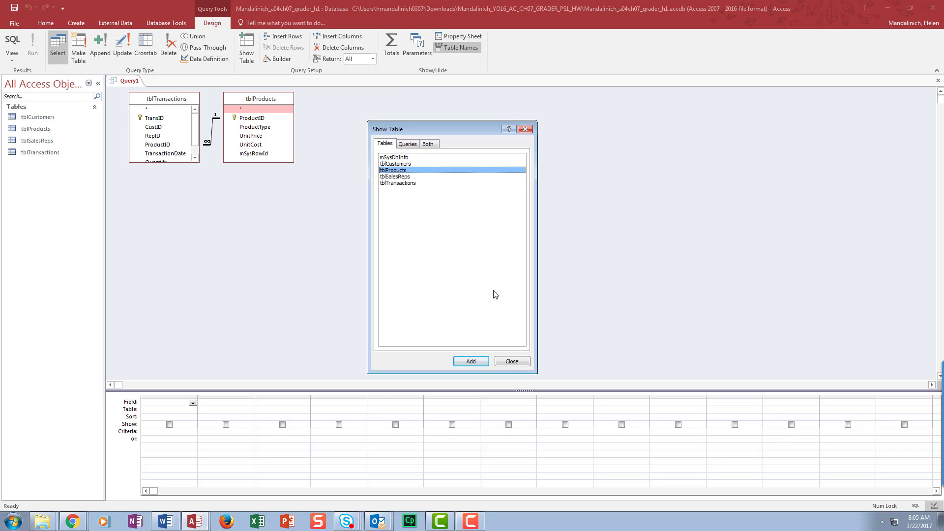
click(520, 361)
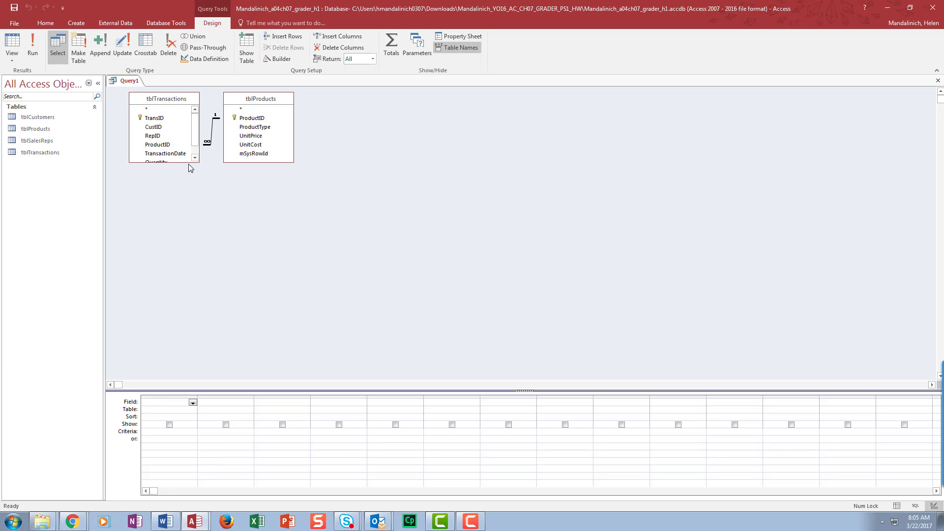
- Enlarge the tblTransactions field list and the design grid, and add ProductType from tblProducts to the query
drag(188, 163, 186, 191)
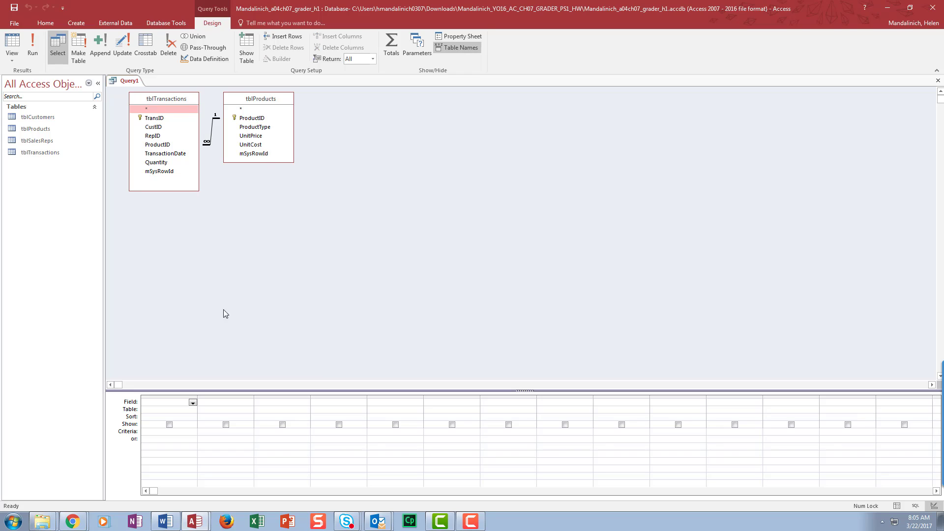
drag(225, 390, 227, 221)
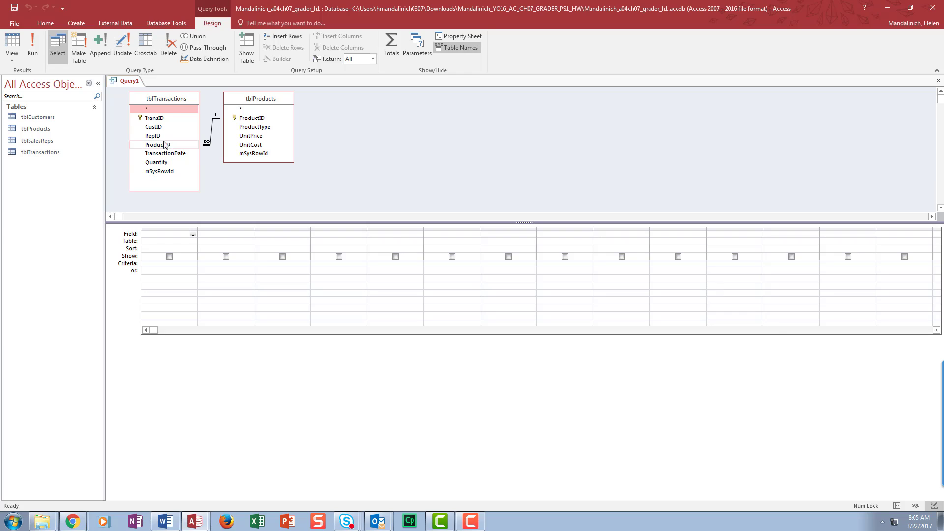
click(247, 127)
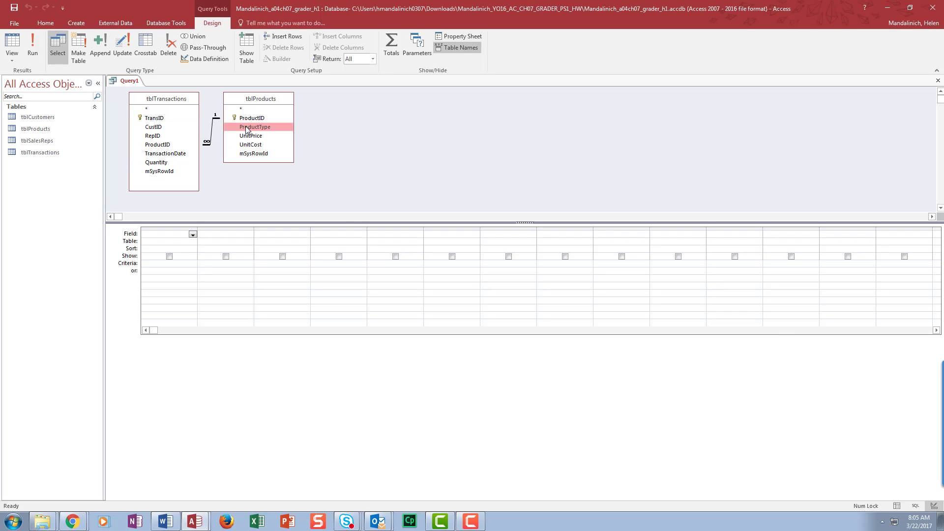
double_click(246, 128)
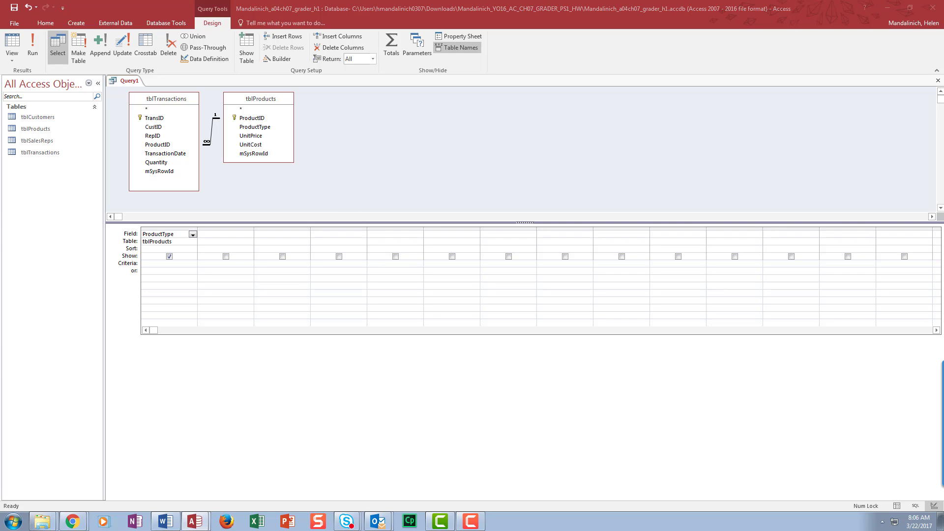
- Open the second column's empty field cell in the Zoom editor and set the editor's font size to 14
click(236, 234)
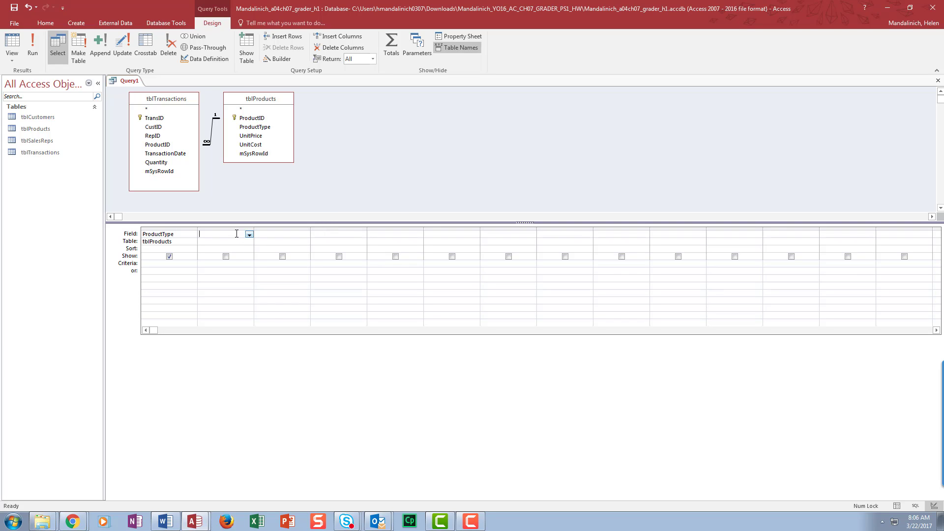
right_click(229, 232)
click(248, 310)
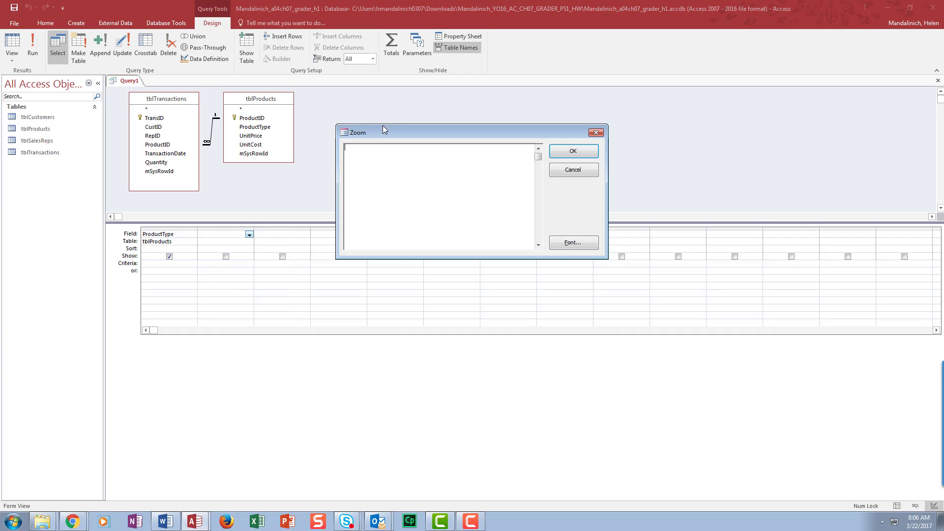
click(571, 242)
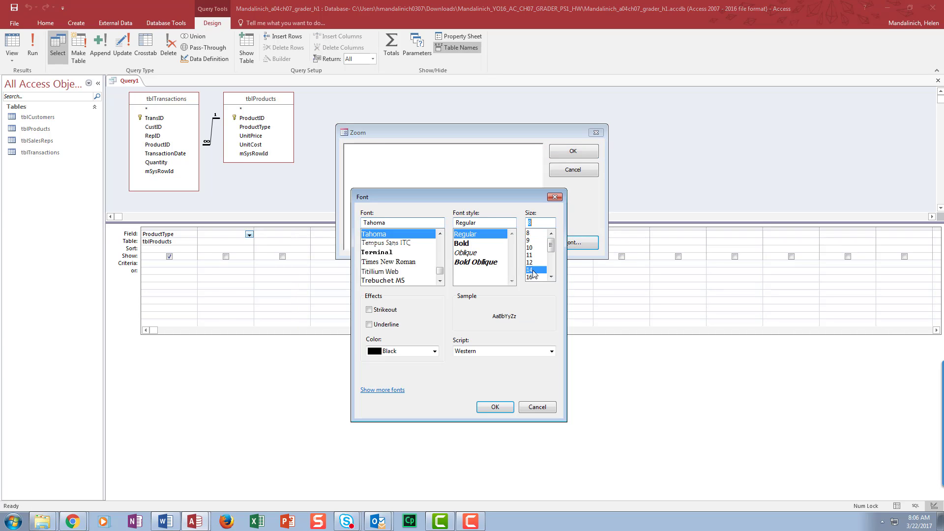
click(496, 408)
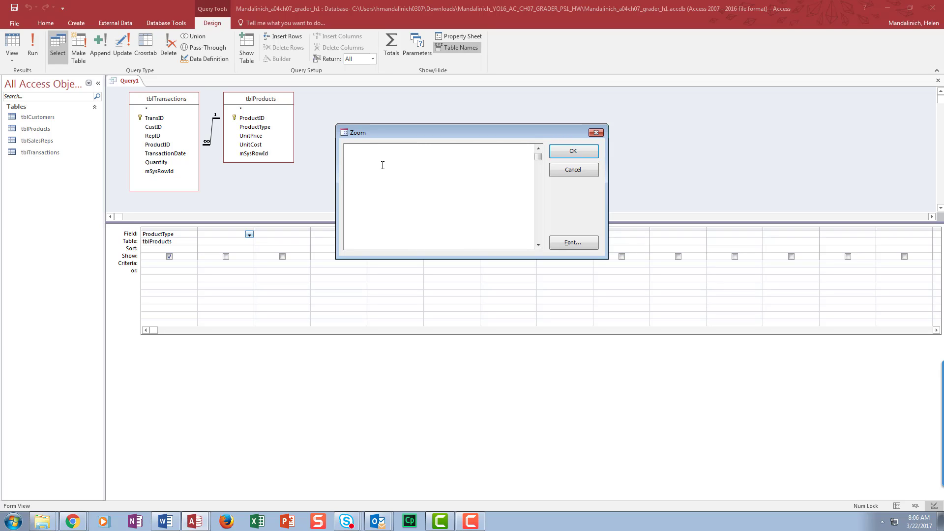
- Enter the calculated field Revenue:[Quantity]*[UnitPrice], run the query to check it, and return to the design
text(Revenue:[Quantity]*[UnitP)
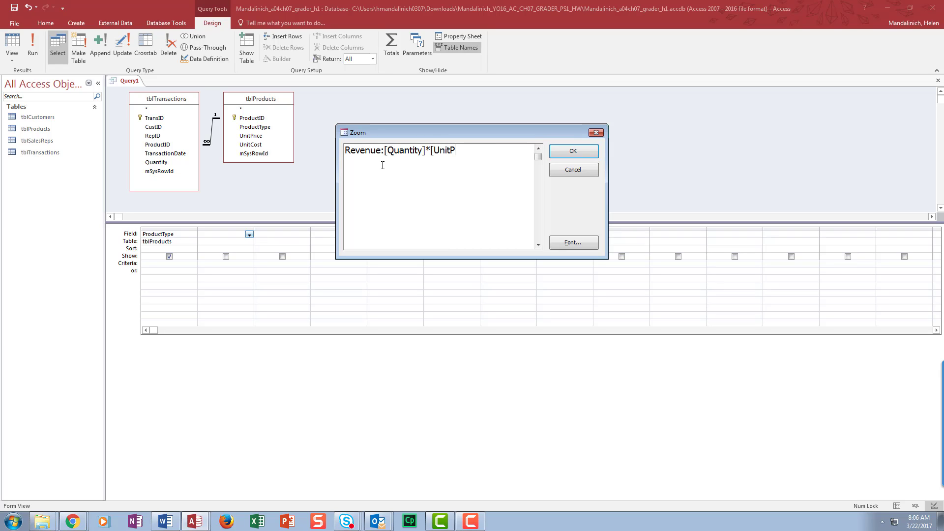
text(rice])
click(559, 152)
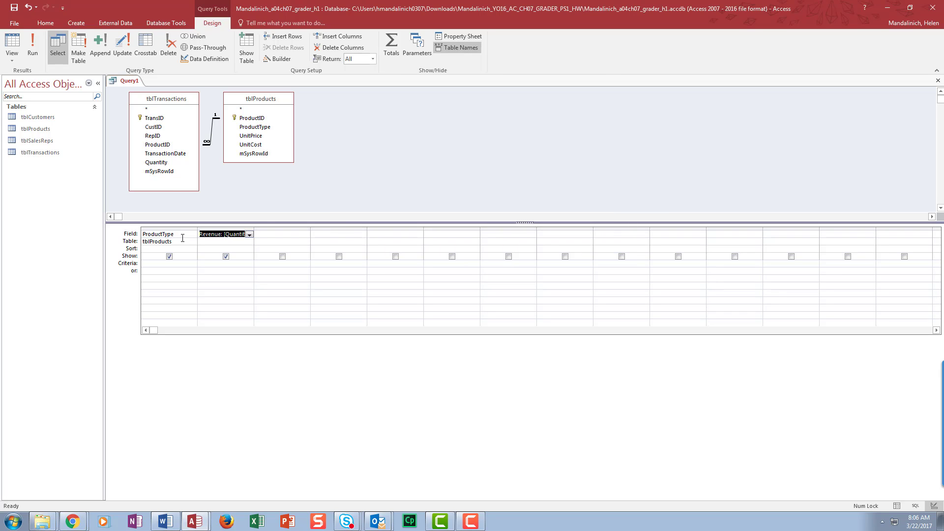
click(32, 43)
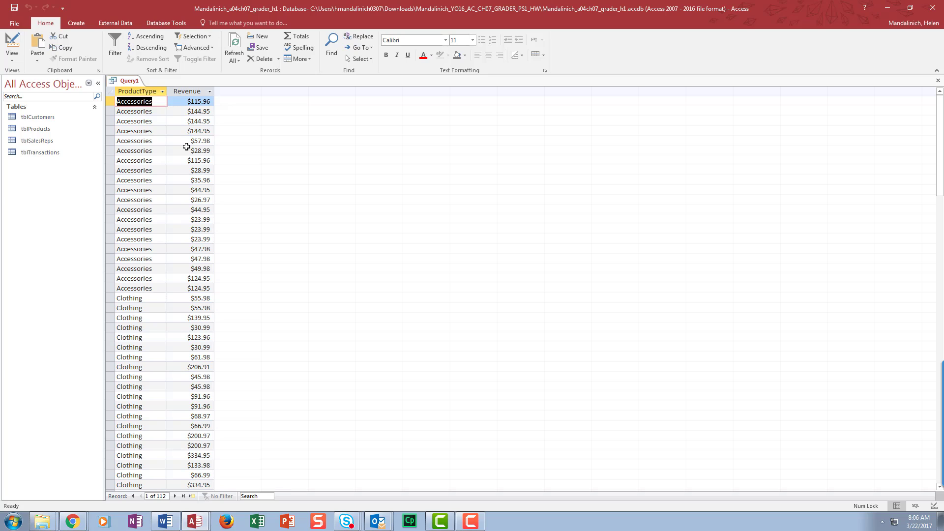
click(13, 43)
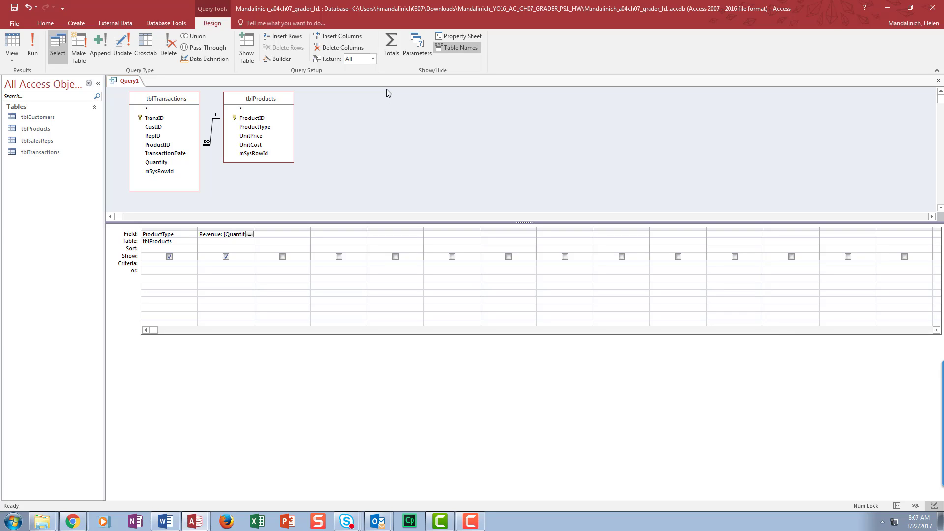
- Turn on totals, keep ProductType grouped, apply Sum to the Revenue field, and run the query
click(396, 40)
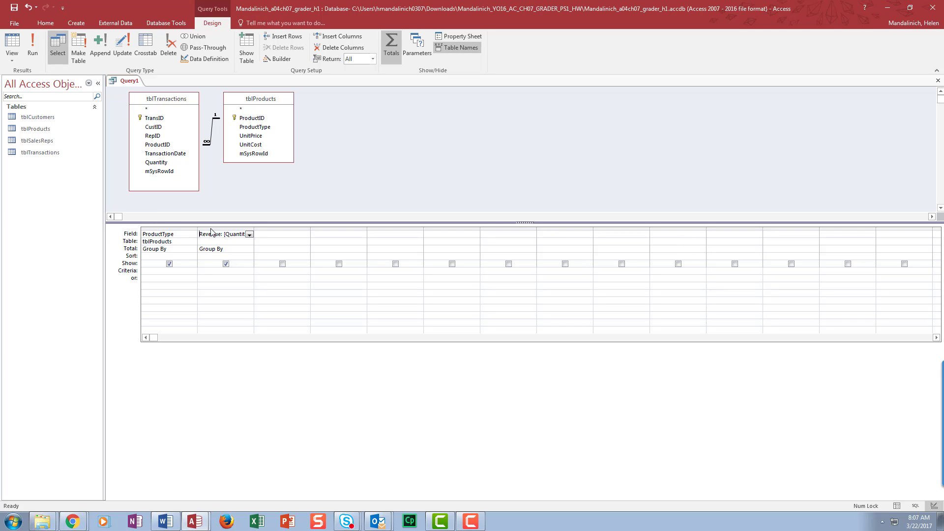
click(233, 250)
click(250, 249)
click(216, 264)
click(33, 46)
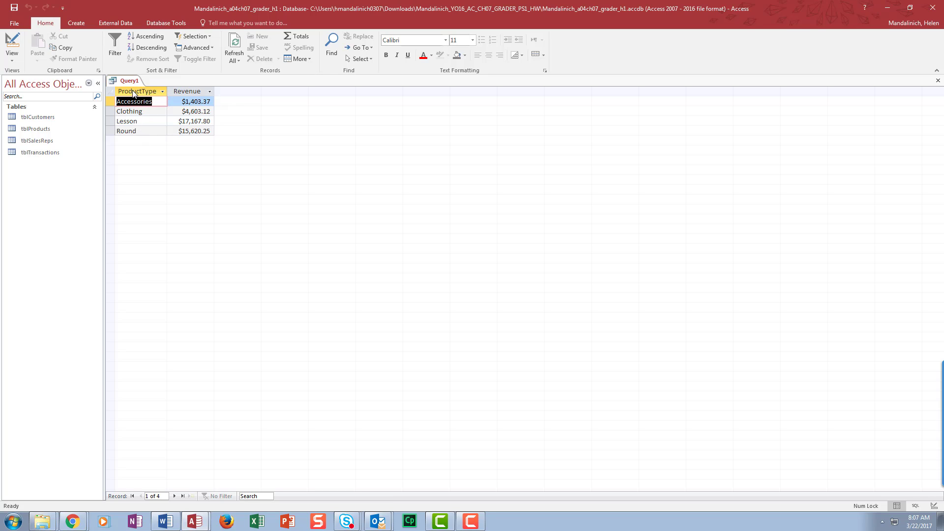
- Fit the ProductType and Revenue columns in the query results to the width of their contents
drag(135, 91, 211, 92)
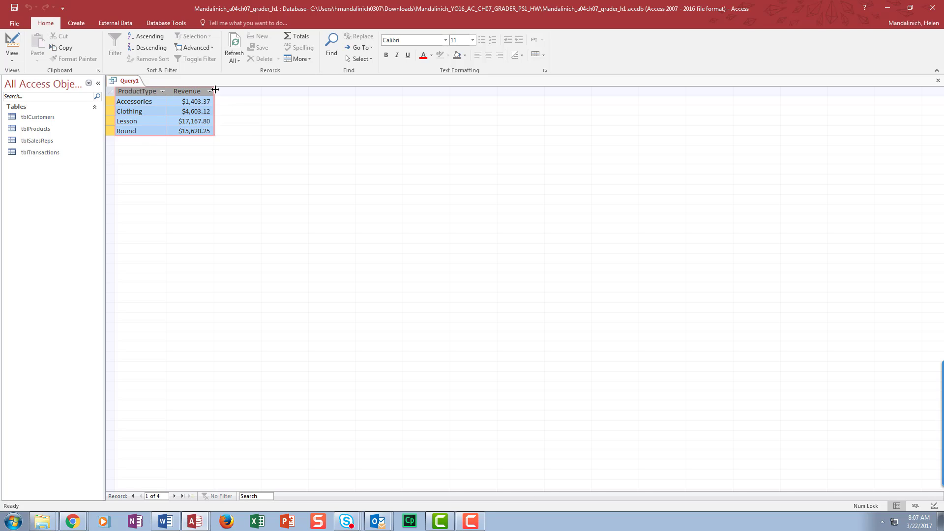
double_click(215, 89)
click(155, 119)
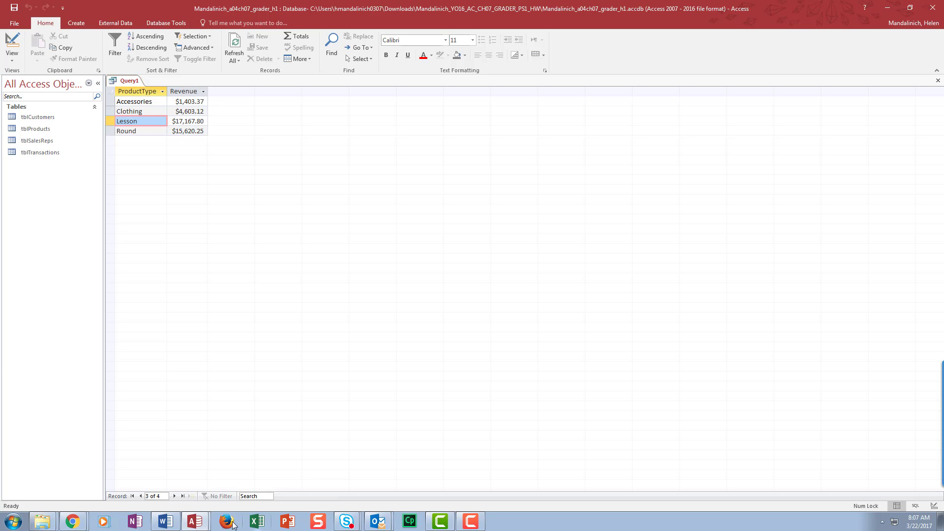
- Switch to the Word instructions to read step 3's requirements, and shrink the document window so the database shows behind it
click(165, 521)
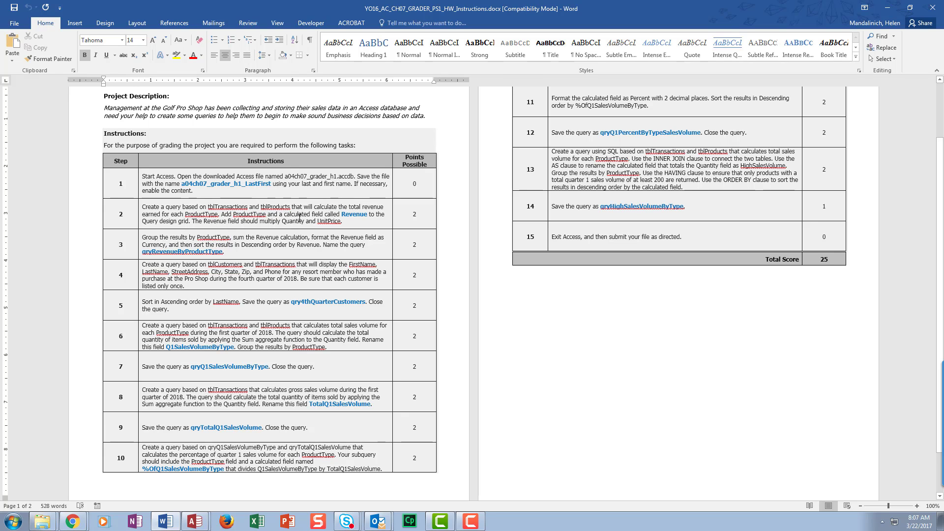
drag(518, 13, 489, 25)
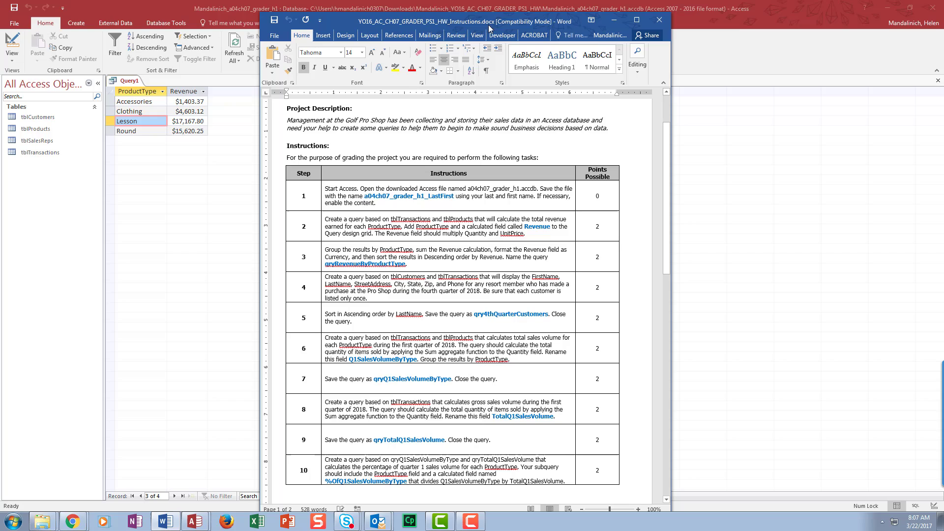
click(637, 19)
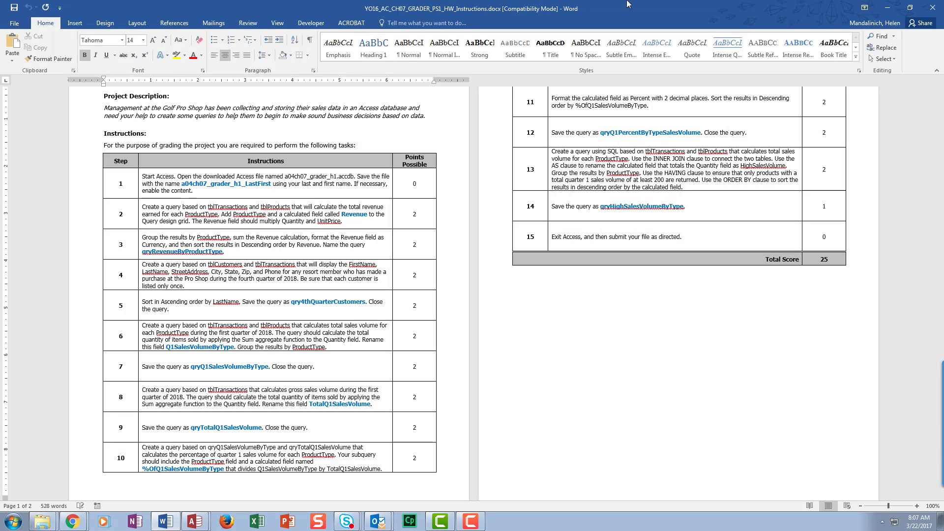
click(910, 8)
- Return to the query's design view in Access and open the Revenue expression in the Zoom editor
click(10, 52)
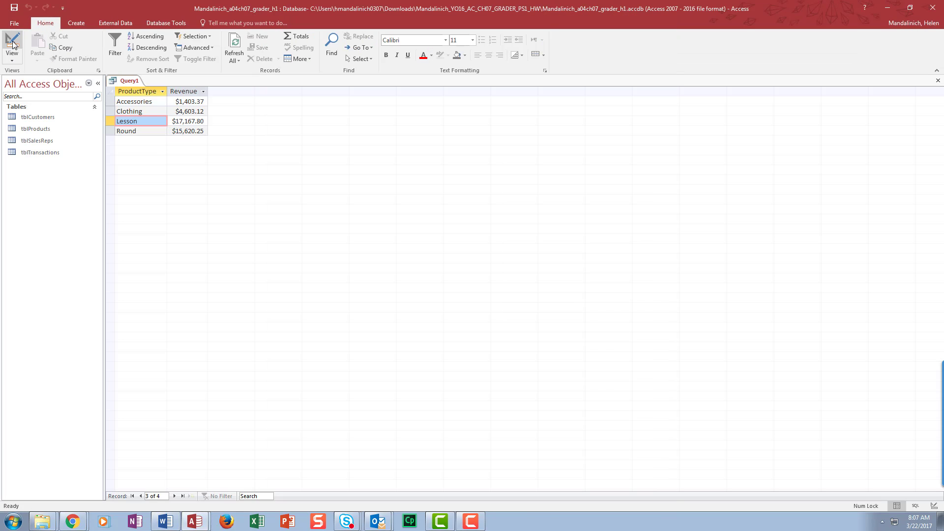
click(11, 49)
click(232, 235)
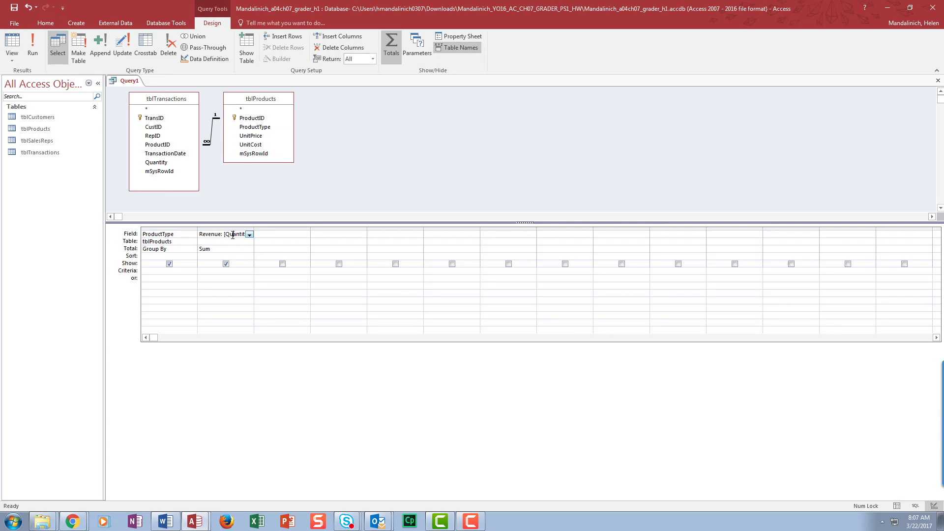
right_click(232, 235)
click(247, 315)
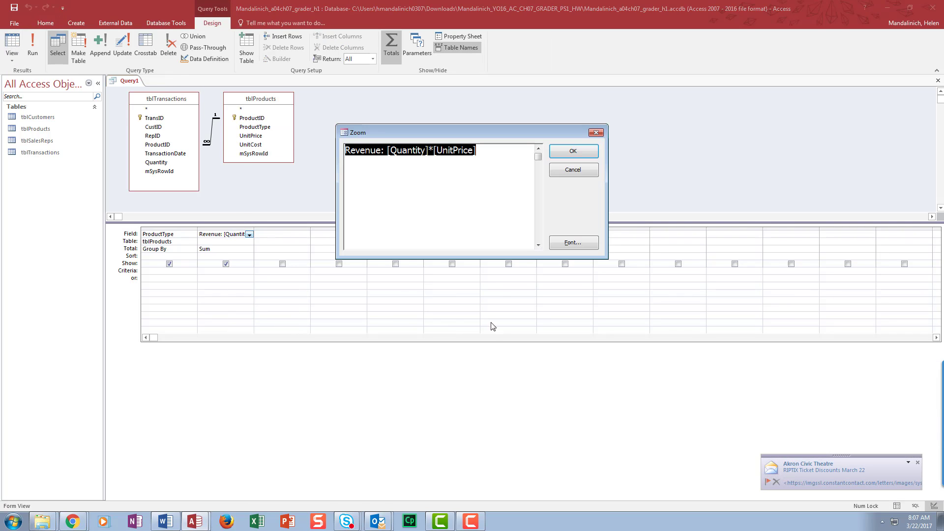
mouse_move(924, 397)
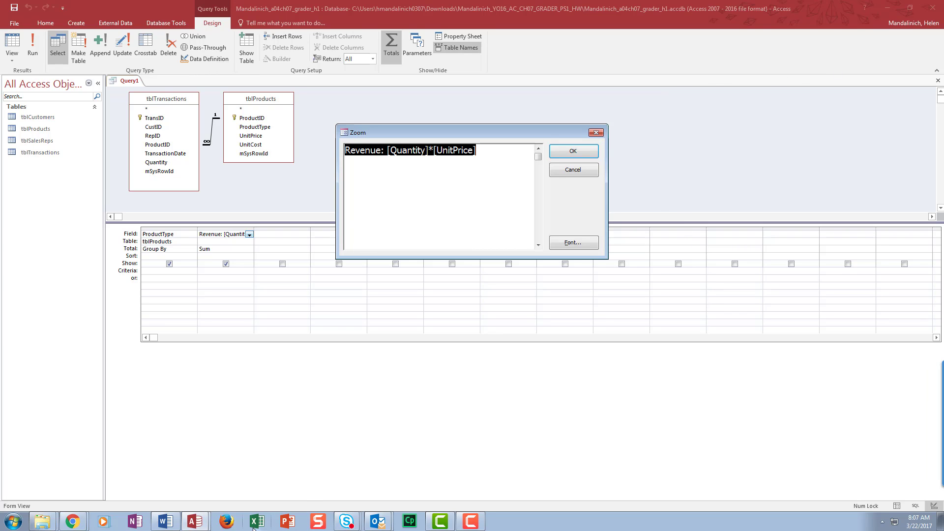
- Consult the Word instructions for the Revenue field's format, sort order and query name, moving the document beside the design grid
click(166, 521)
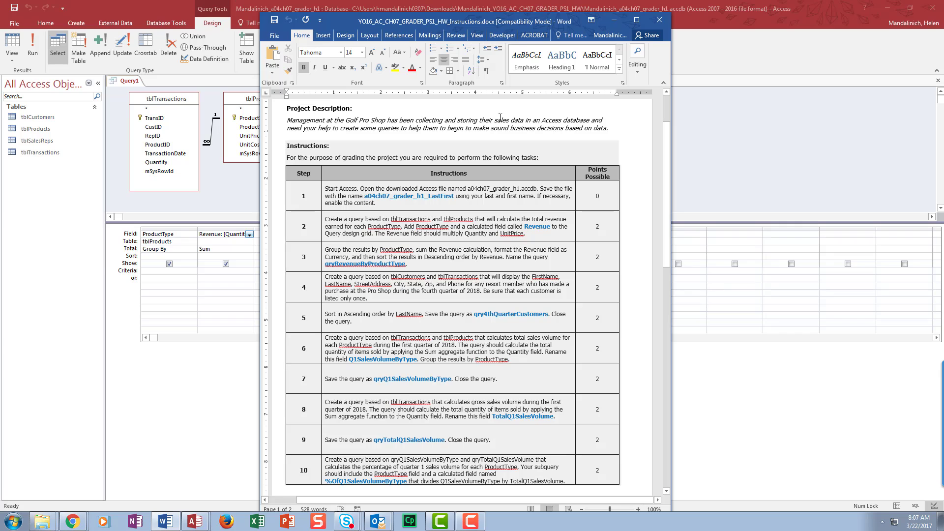
drag(538, 22, 644, 26)
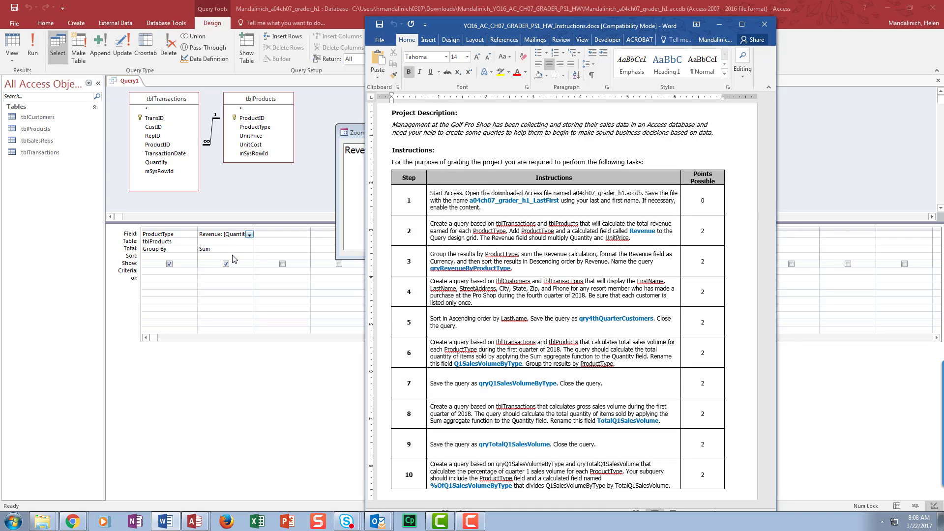
click(235, 258)
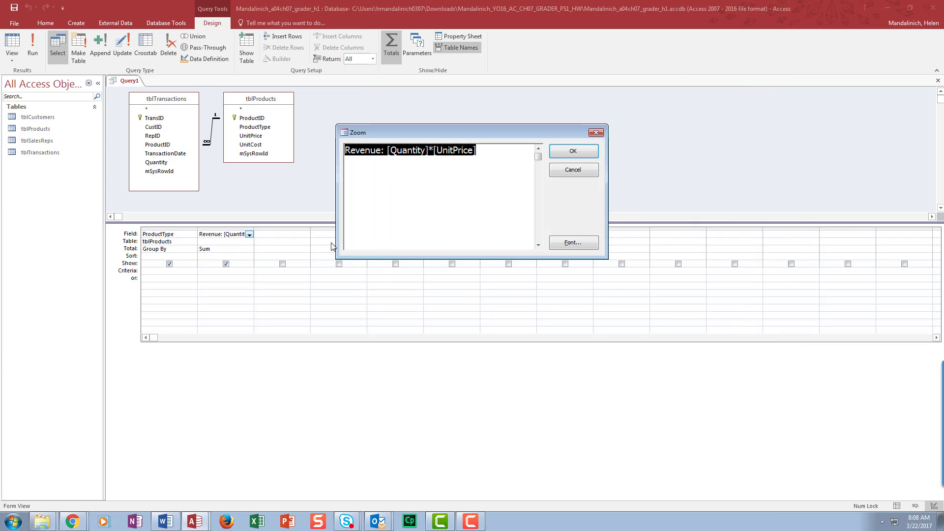
- Dismiss the Zoom editor and sort the query by the Revenue field in Descending order
click(572, 170)
click(250, 256)
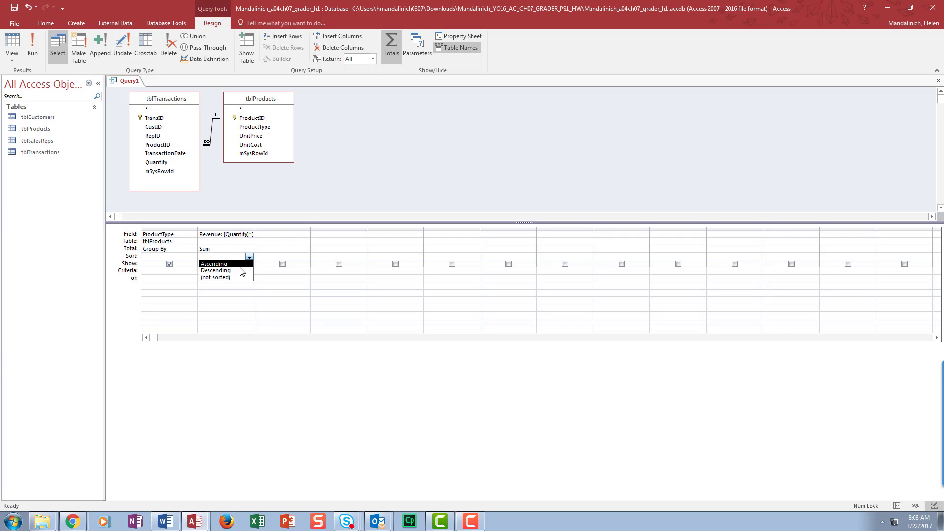
click(248, 271)
click(221, 234)
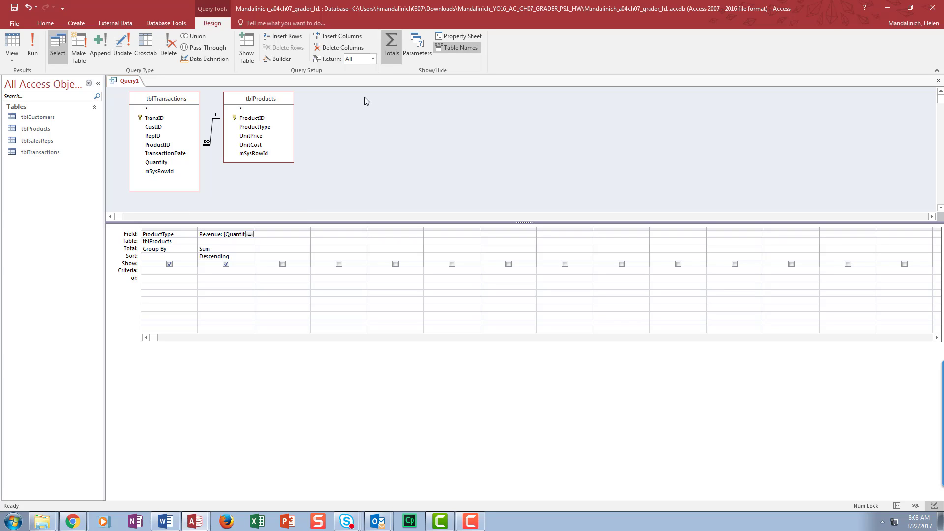
- Format the Revenue field as Currency and run the query
click(444, 36)
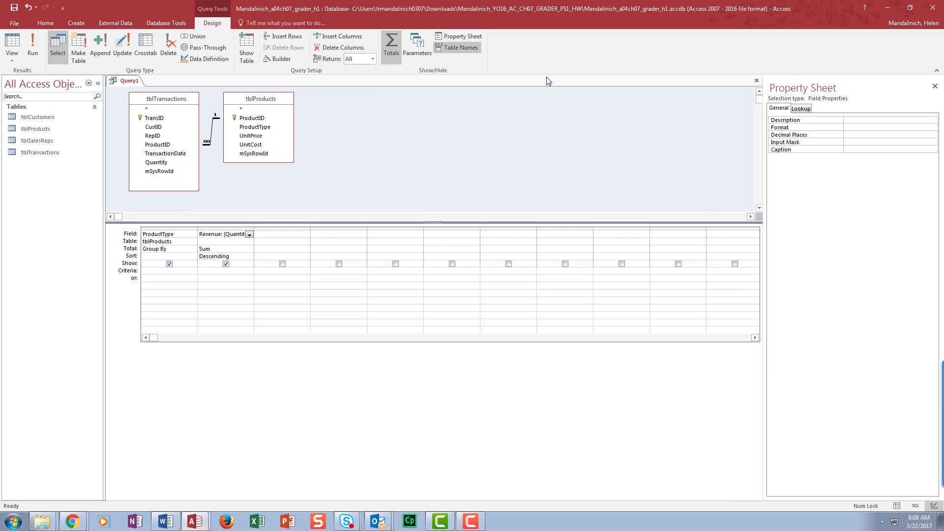
click(801, 126)
click(933, 128)
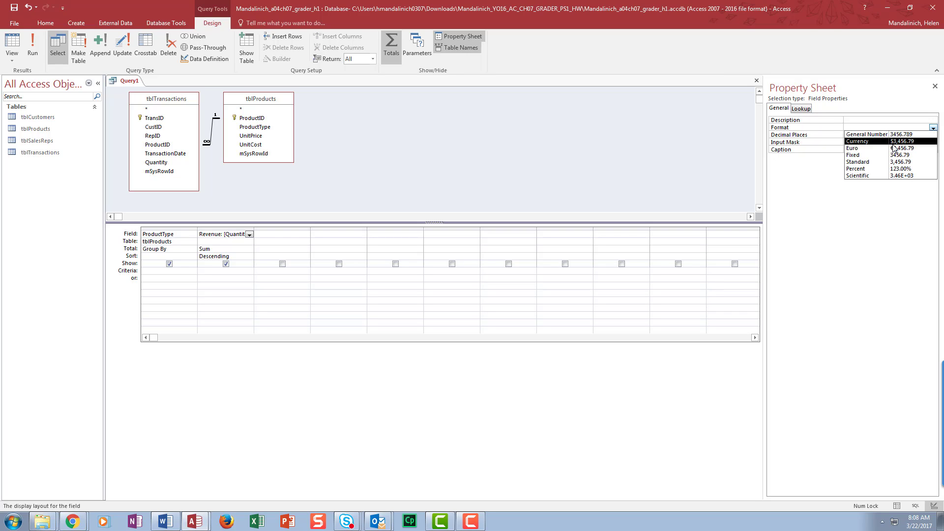
click(891, 139)
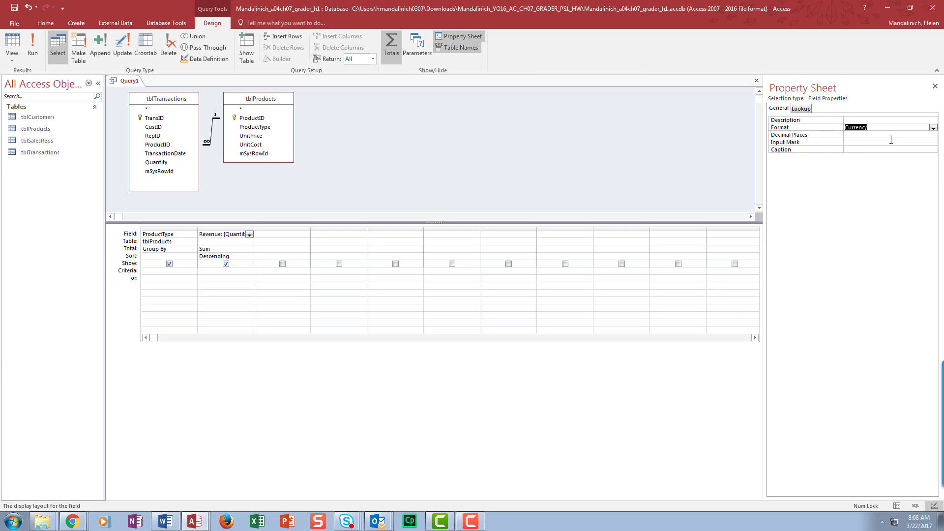
click(935, 86)
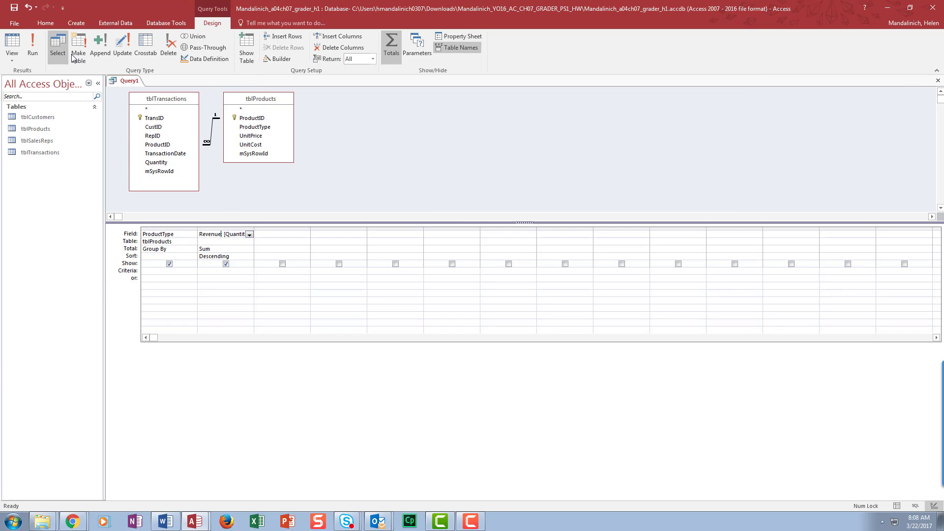
click(32, 47)
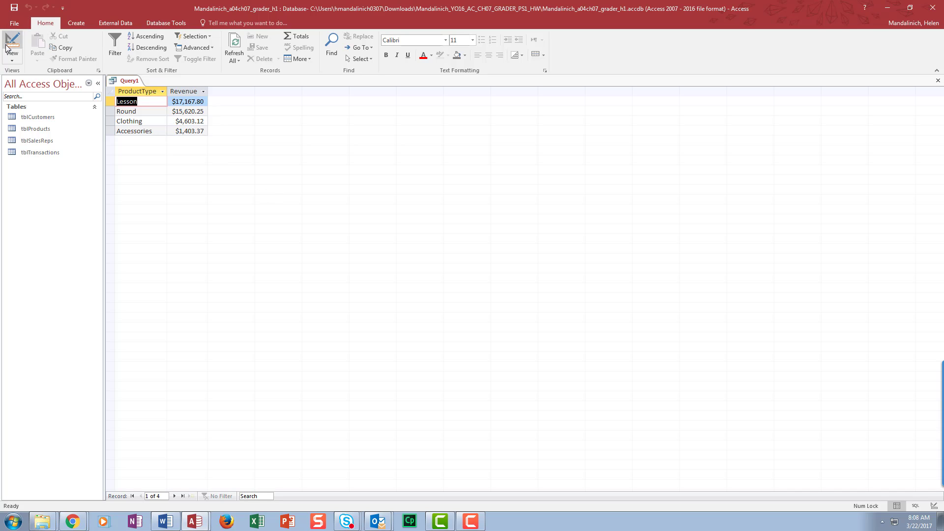
- Check the required query name in the Word instructions, save the query in Access as qryRevenueByProductType and close it
click(164, 521)
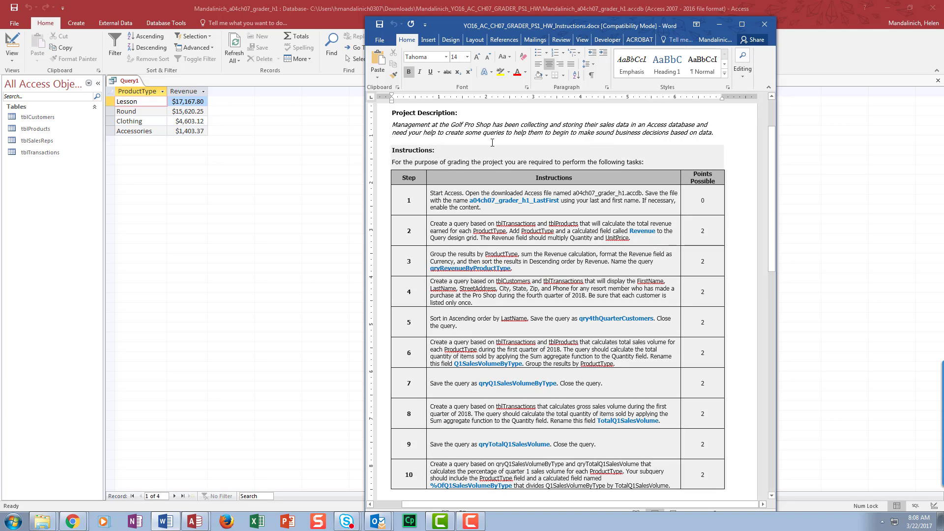
click(720, 26)
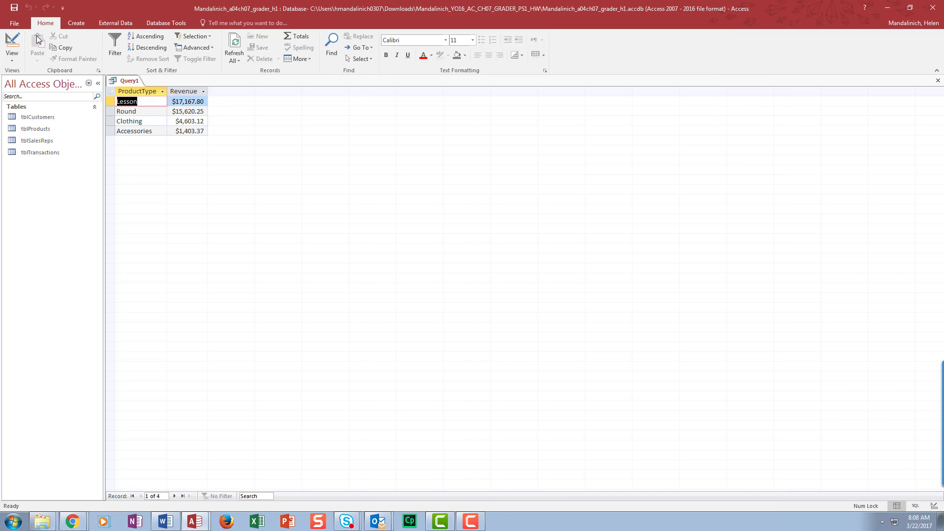
click(14, 8)
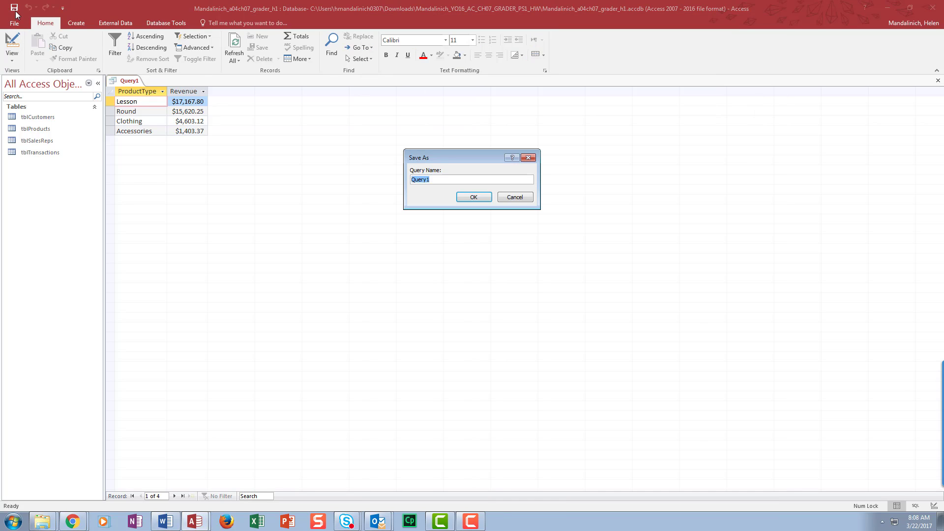
text(qry)
text(RevenueByProductType)
click(466, 198)
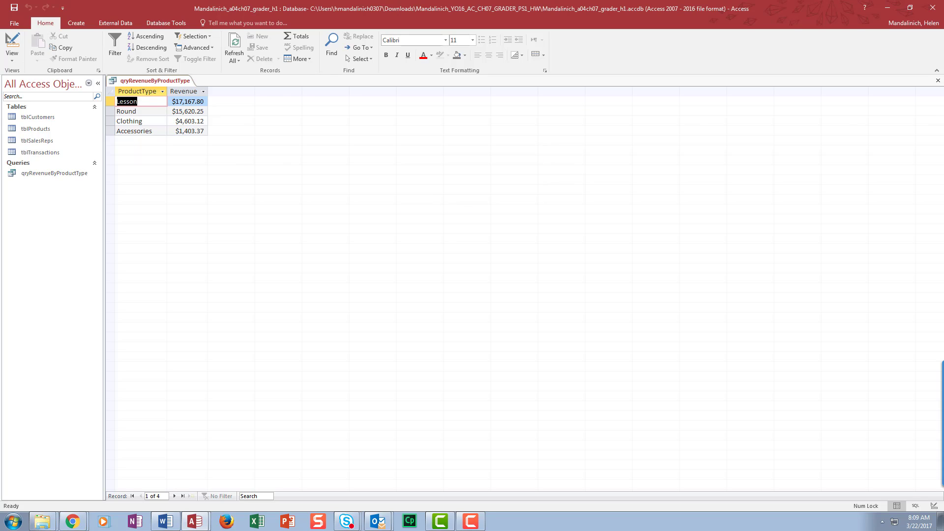
click(938, 80)
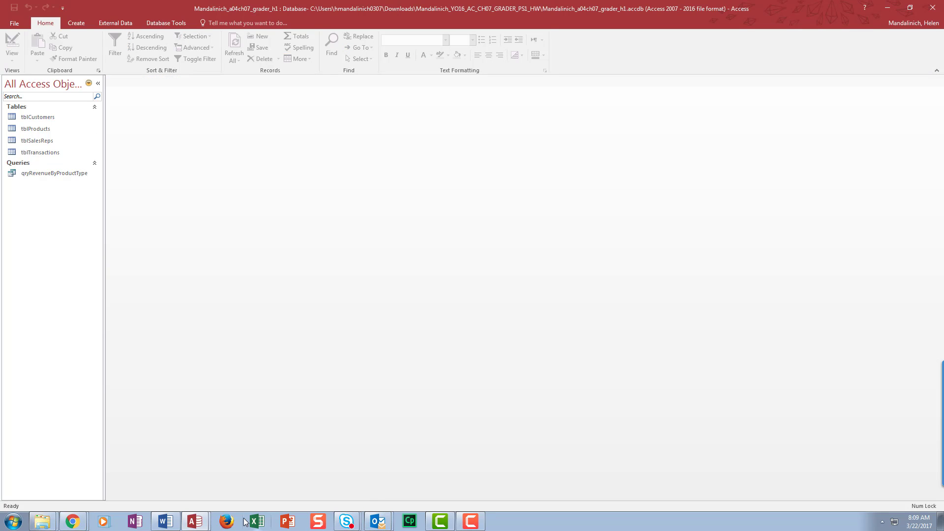
- Read step 4 in the Word instructions, and create a new query design in Access with tblTransactions and tblCustomers
click(166, 522)
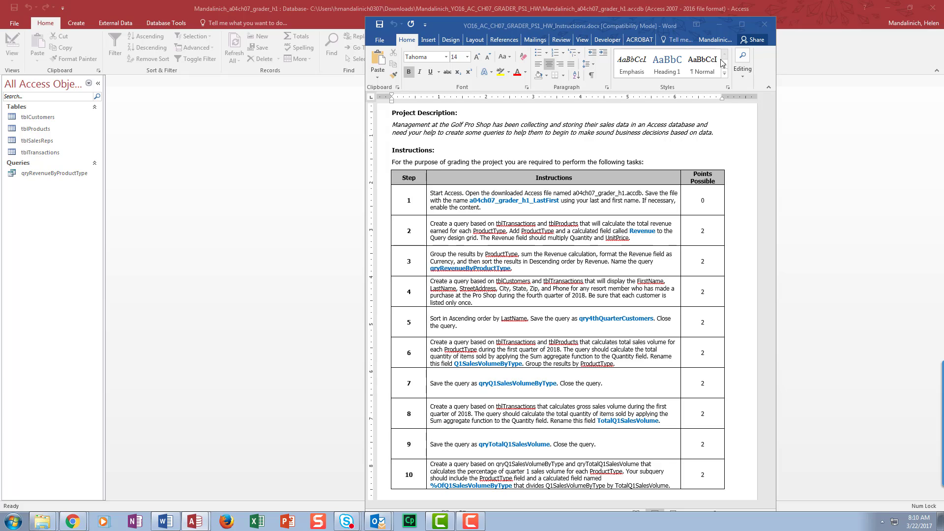
click(720, 22)
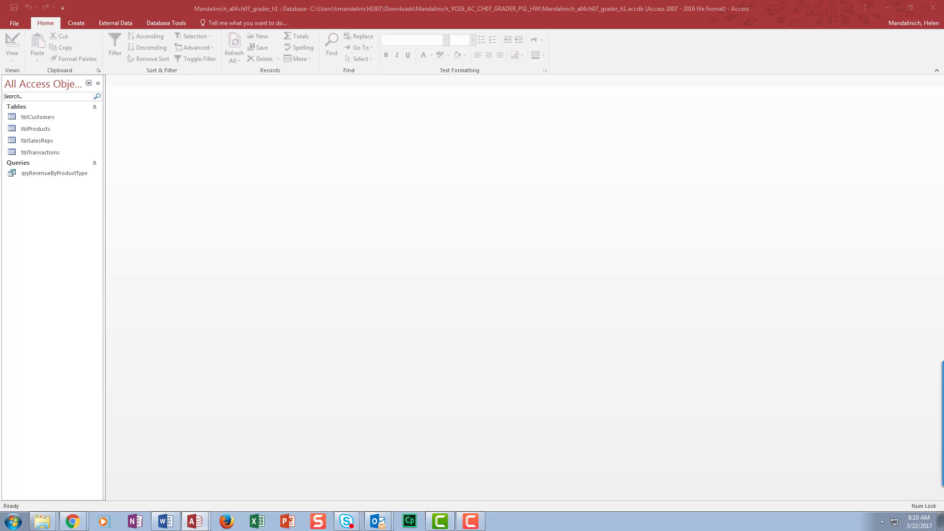
click(89, 25)
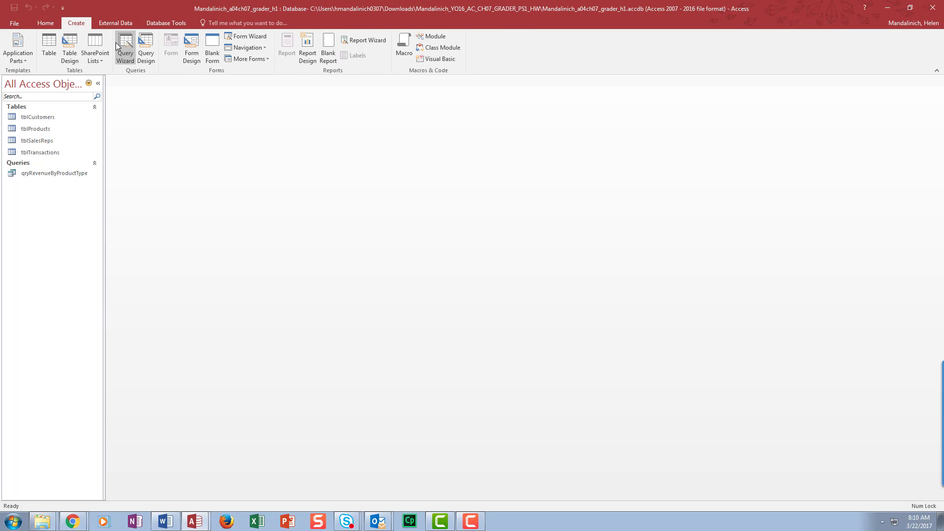
click(145, 47)
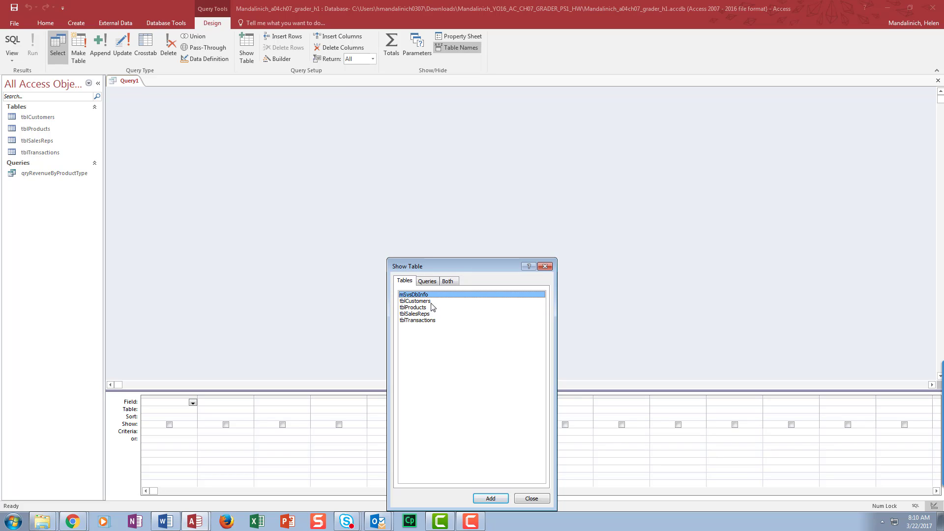
double_click(427, 321)
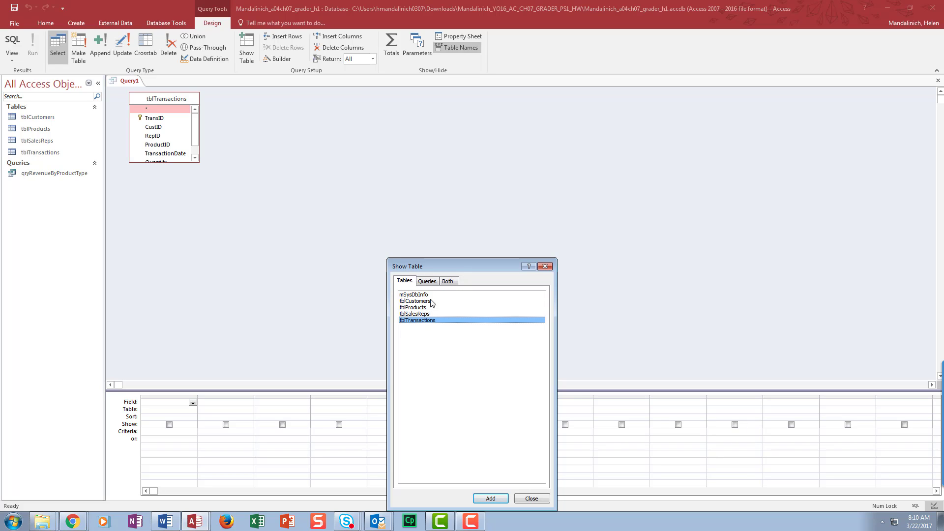
double_click(431, 302)
click(531, 498)
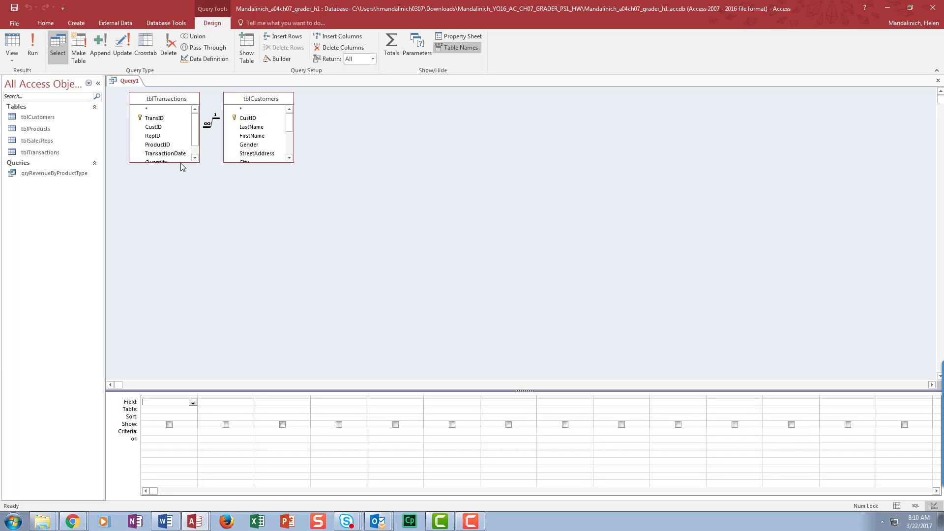
- Enlarge the tblTransactions and tblCustomers field lists to show every field, and move the design grid up beneath them
drag(181, 164, 206, 191)
drag(246, 162, 246, 241)
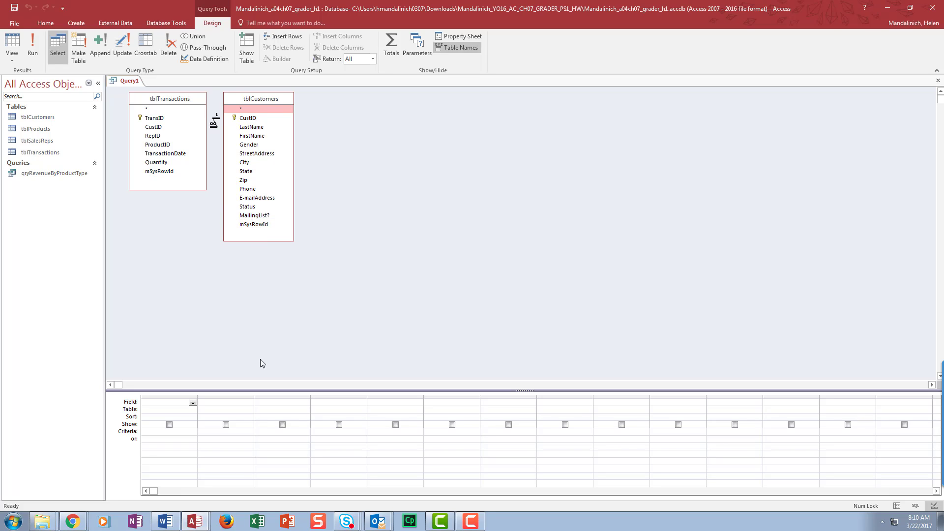
drag(259, 391, 269, 263)
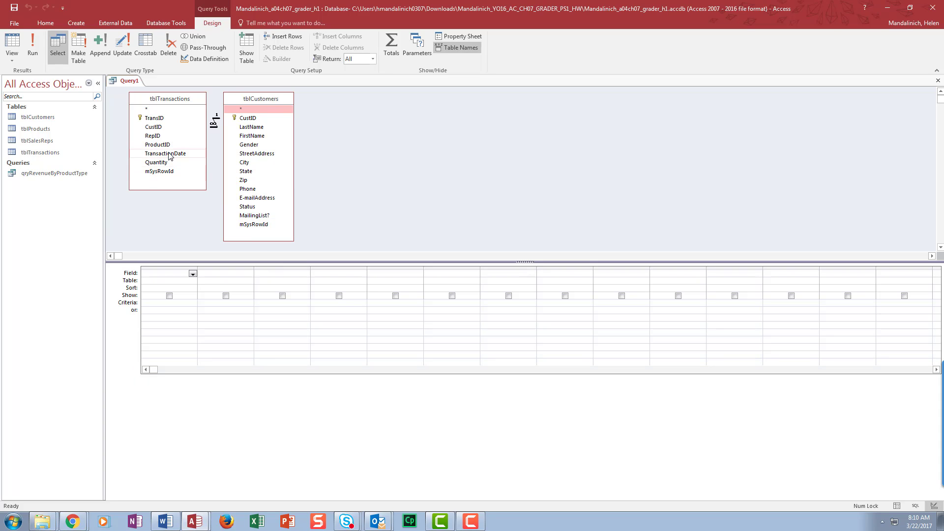
- Add FirstName, LastName, StreetAddress, City, State, Zip and Phone from tblCustomers to the query design grid
double_click(252, 136)
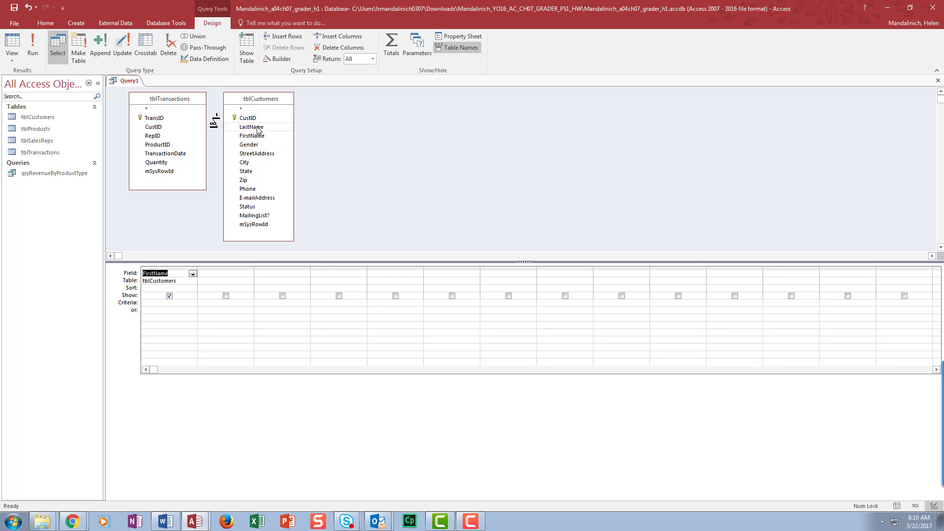
double_click(258, 128)
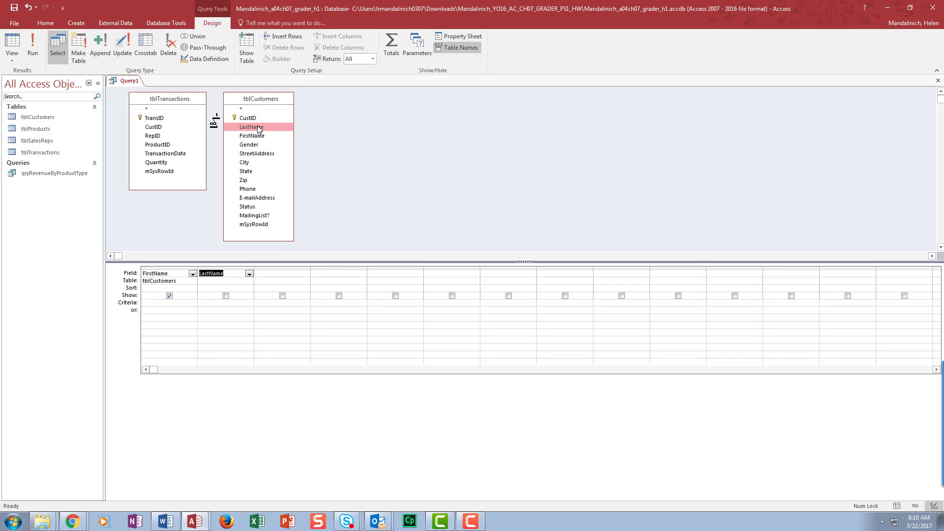
click(260, 155)
double_click(261, 155)
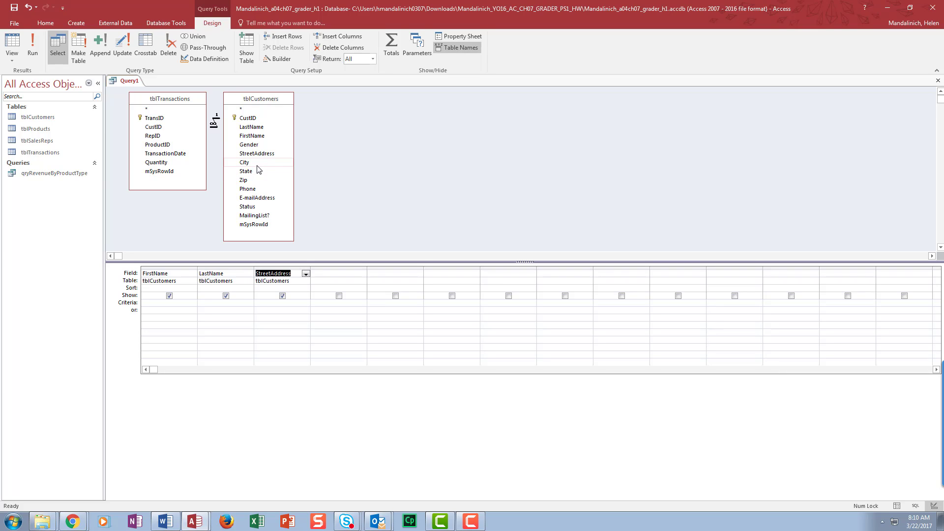
click(256, 163)
double_click(256, 162)
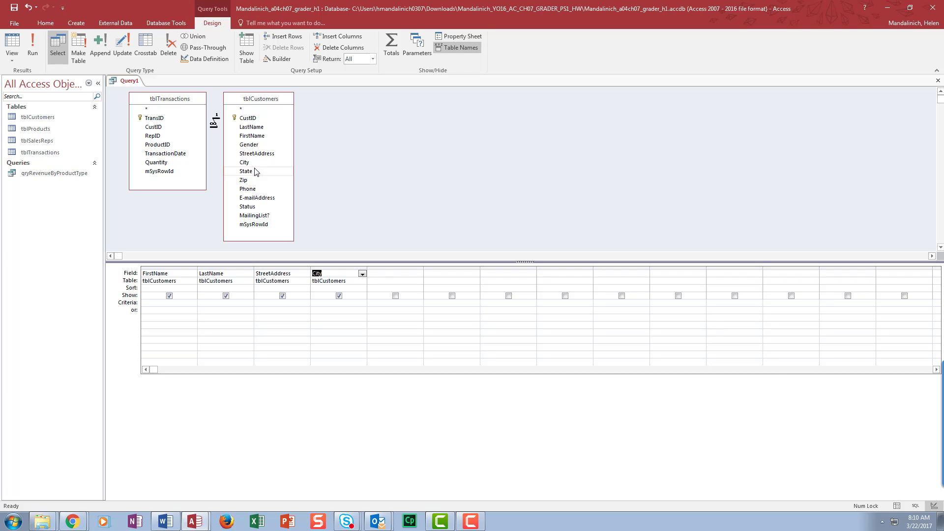
double_click(256, 171)
double_click(256, 180)
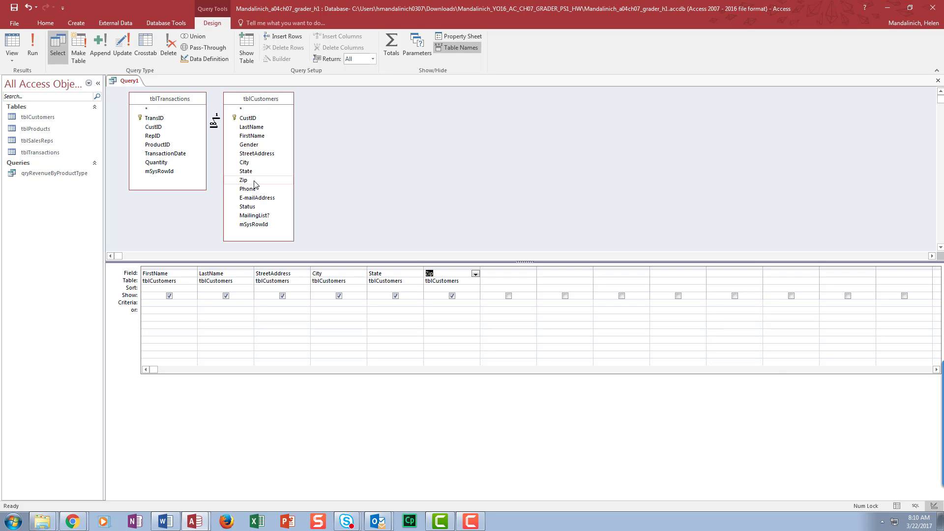
double_click(256, 190)
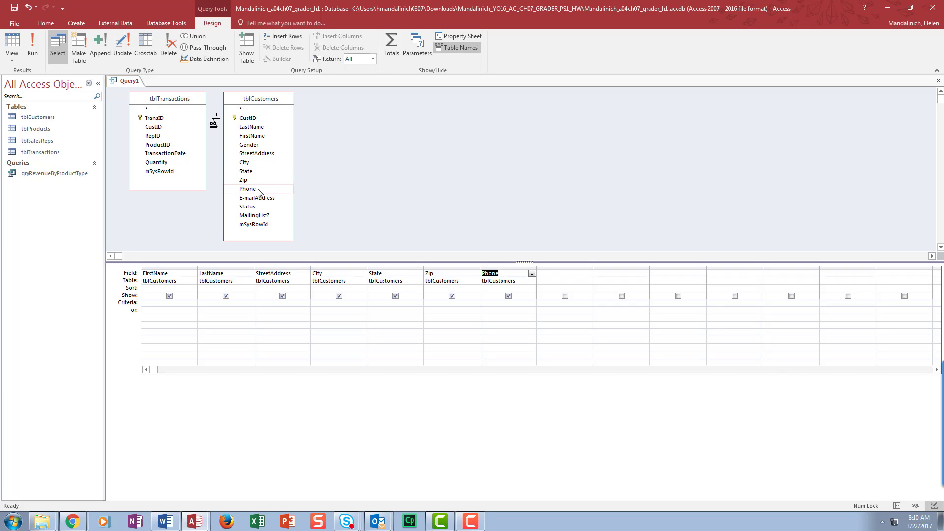
- Add TransactionDate from tblTransactions to the query, run it to view the records, and return to design view
click(171, 155)
double_click(171, 154)
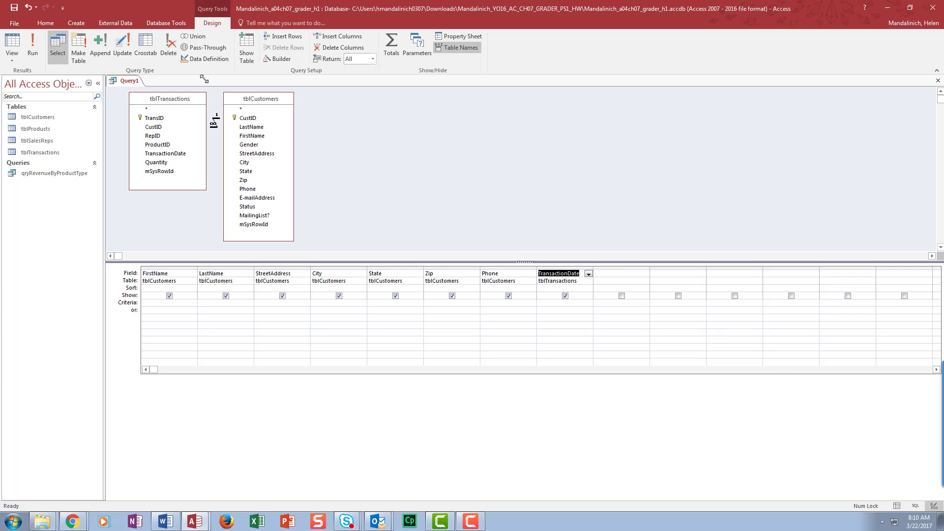
click(31, 46)
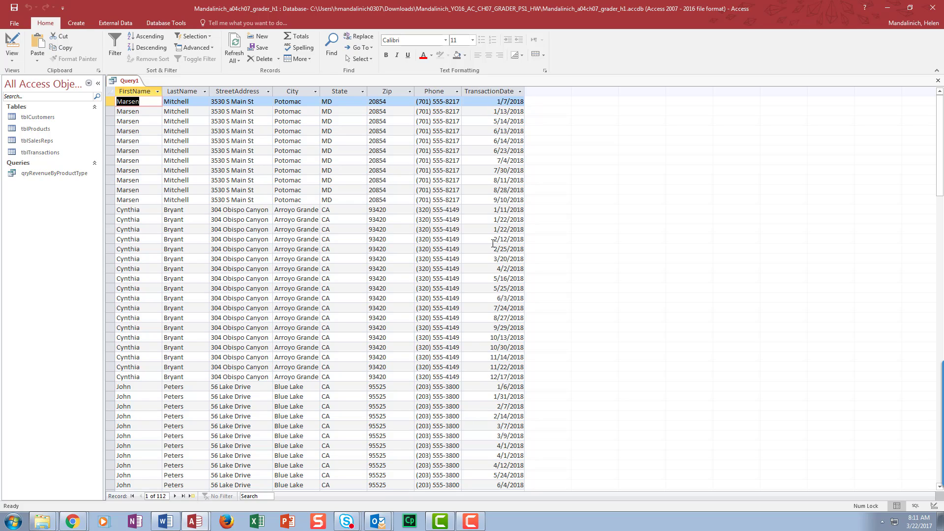
click(12, 42)
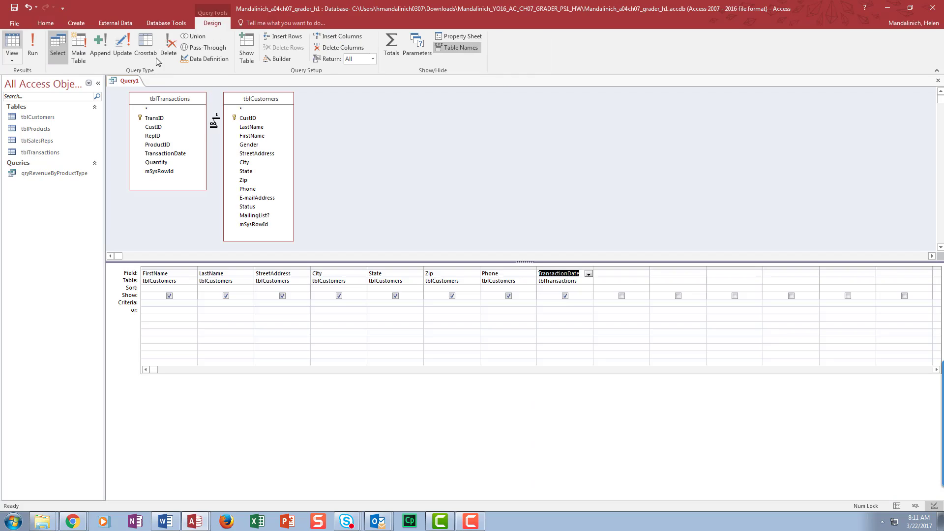
- Switch to the Word instructions, highlight "fourth quarter of 2018" in step 4 in yellow, and minimize the document
click(165, 522)
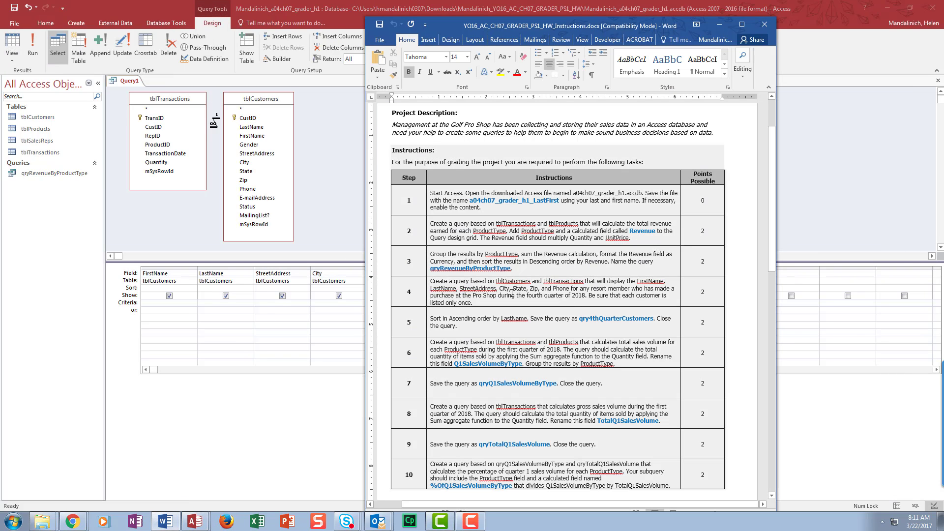
drag(527, 295, 585, 295)
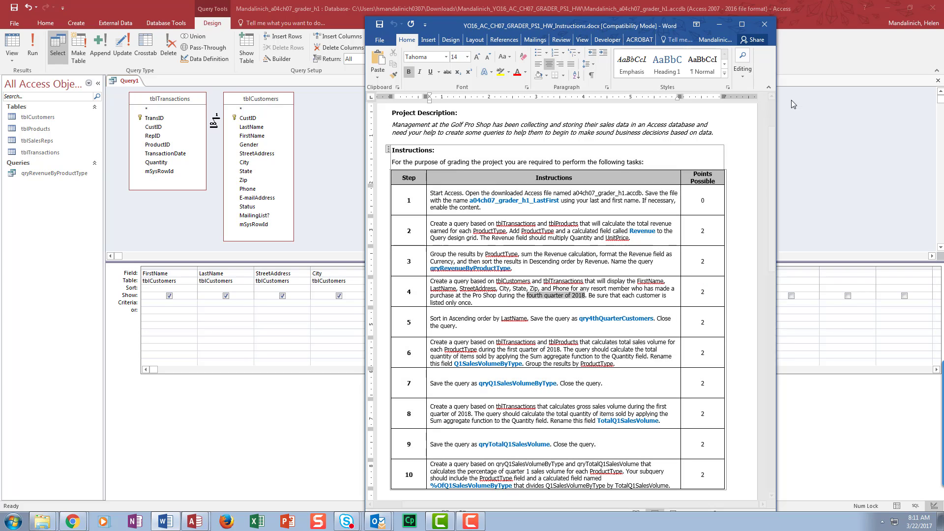
click(500, 71)
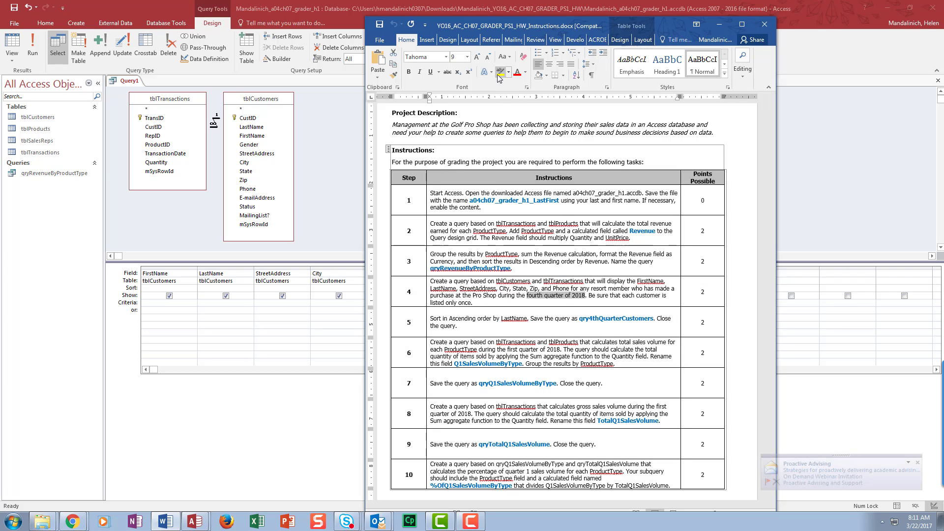
click(918, 463)
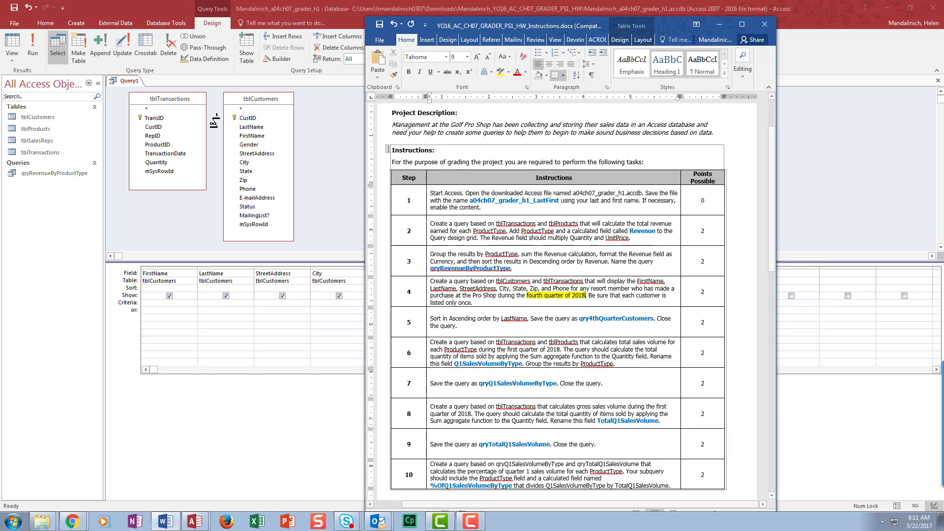
click(721, 25)
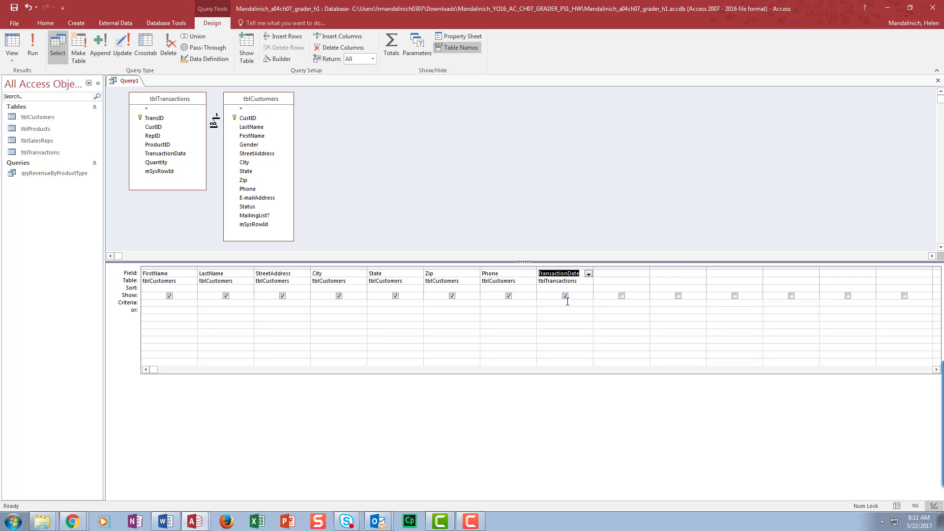
- Turn on Totals for the query and set the TransactionDate field's total to Where
click(391, 44)
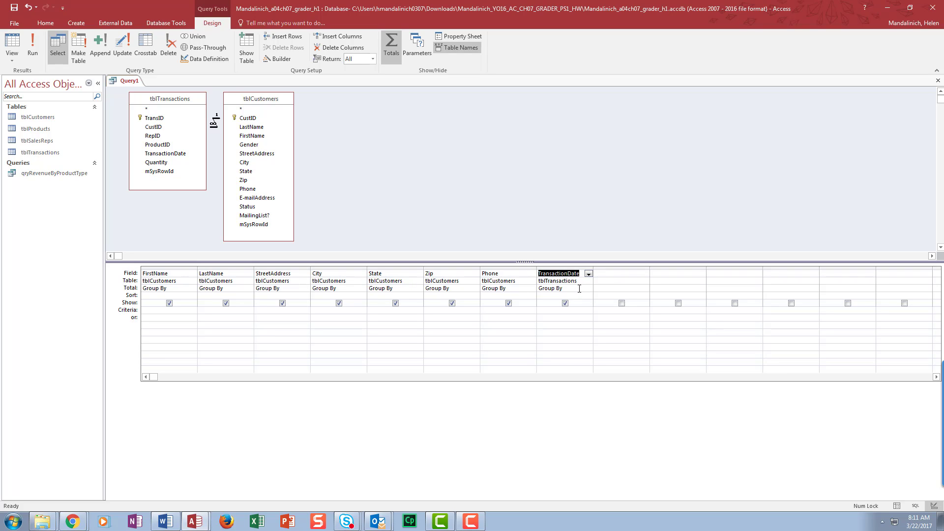
click(579, 288)
click(588, 288)
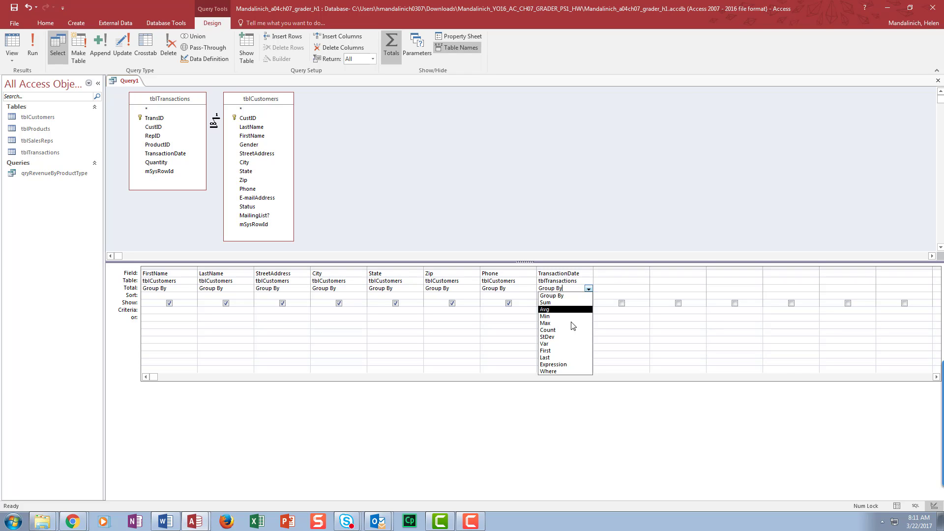
click(565, 371)
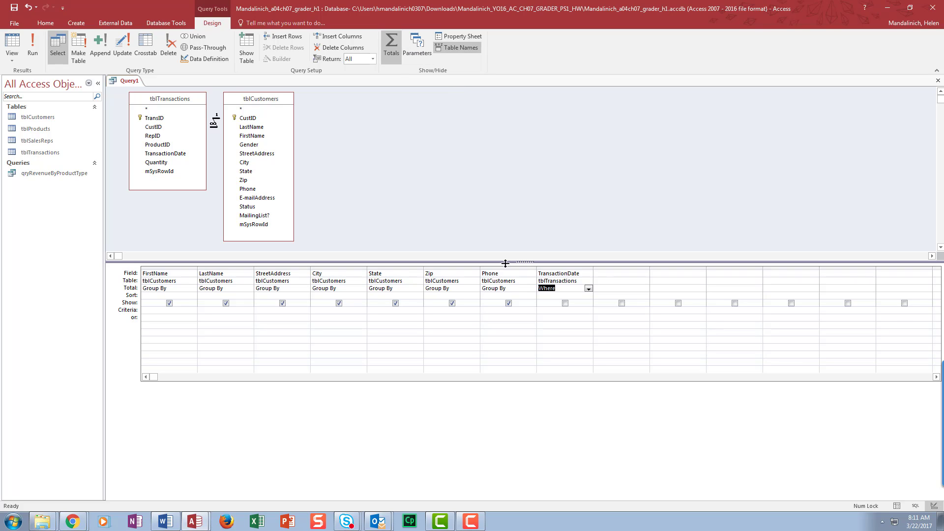
- Set the TransactionDate criteria to between 10/1/2018 and 12/31/2018, and run the query
click(542, 310)
text(between)
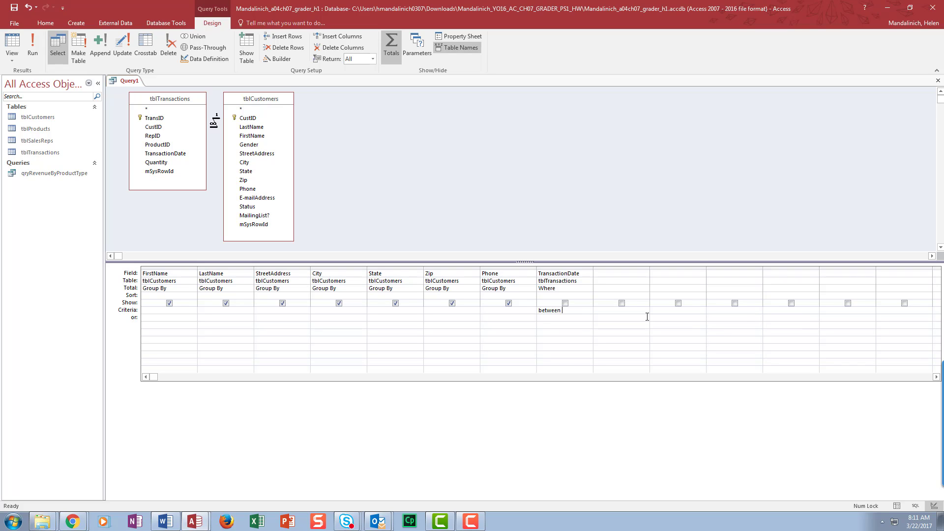
text( 10/1/2)
text(018 and)
text( 12/31/)
text(2018)
key(Return)
click(36, 49)
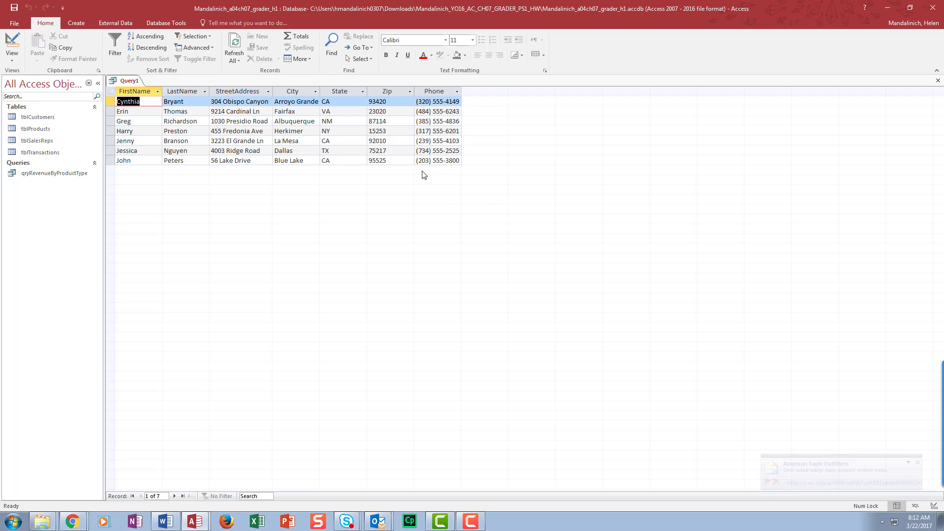
- Dismiss the mail notification, auto-fit all columns in the query results, and return to design view
click(918, 462)
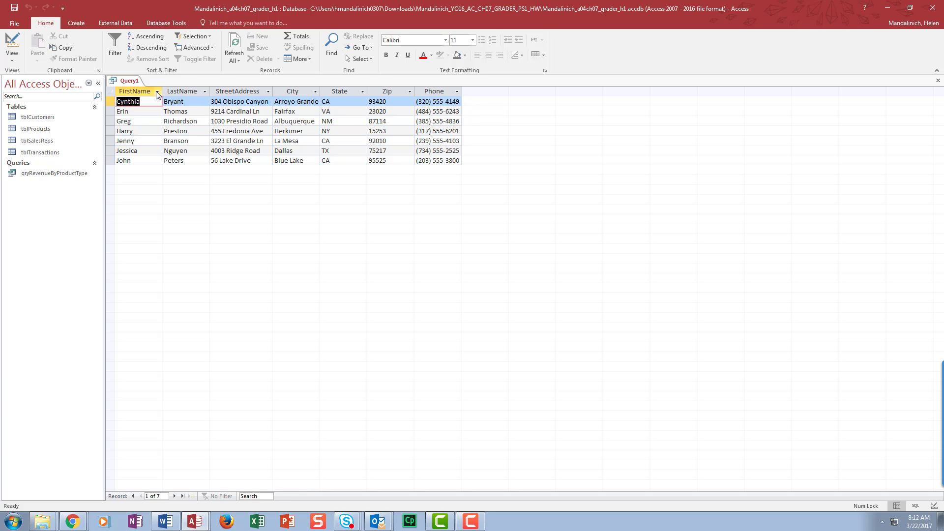
mouse_move(140, 91)
mouse_down()
mouse_move(403, 116)
mouse_move(432, 91)
mouse_move(146, 91)
mouse_up()
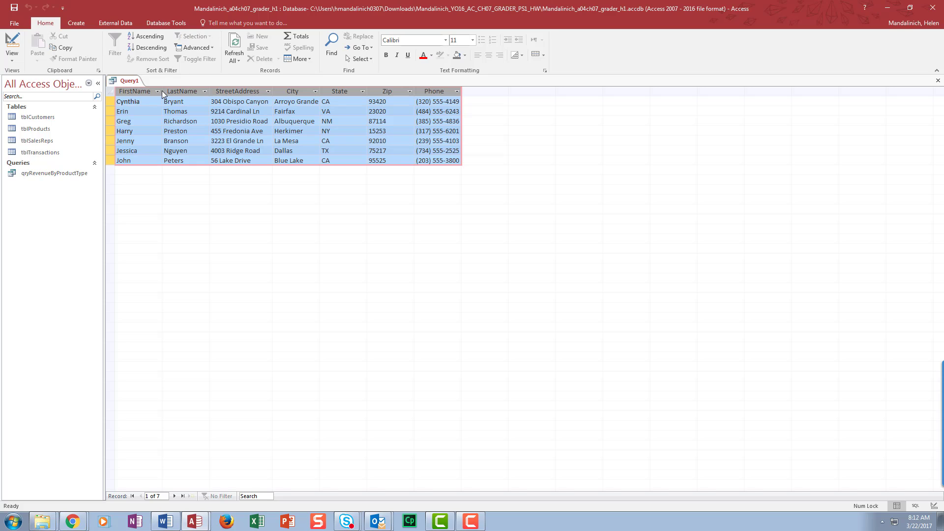
double_click(161, 90)
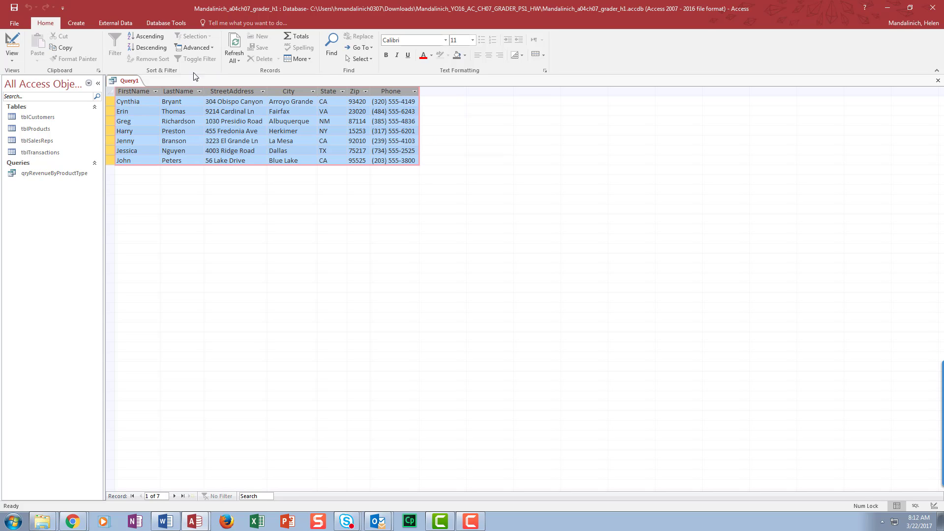
click(6, 40)
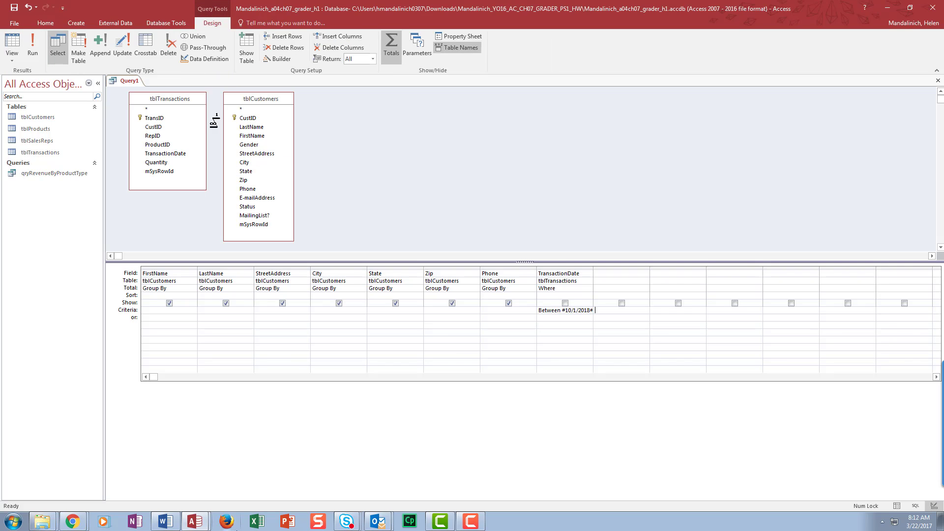
- Check step 5 in the Word instructions and sort the query's LastName field in Ascending order
click(168, 519)
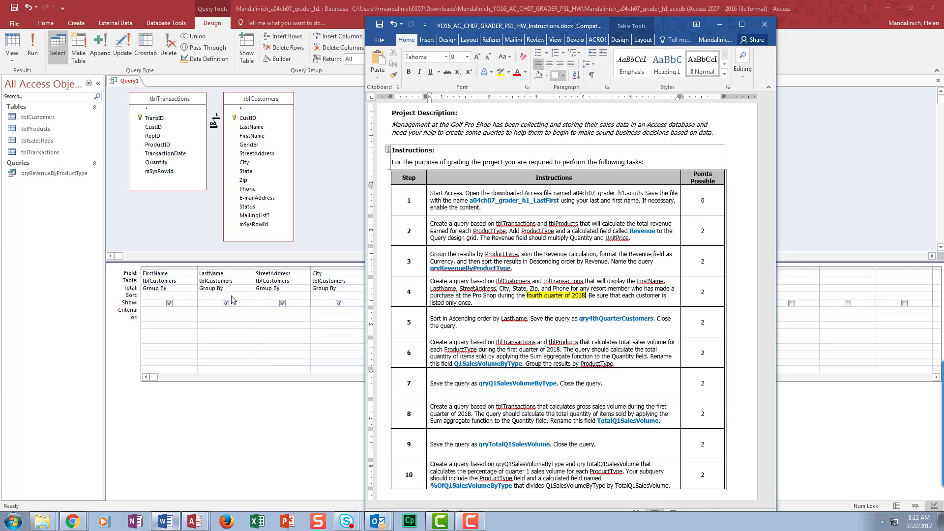
click(232, 295)
double_click(232, 296)
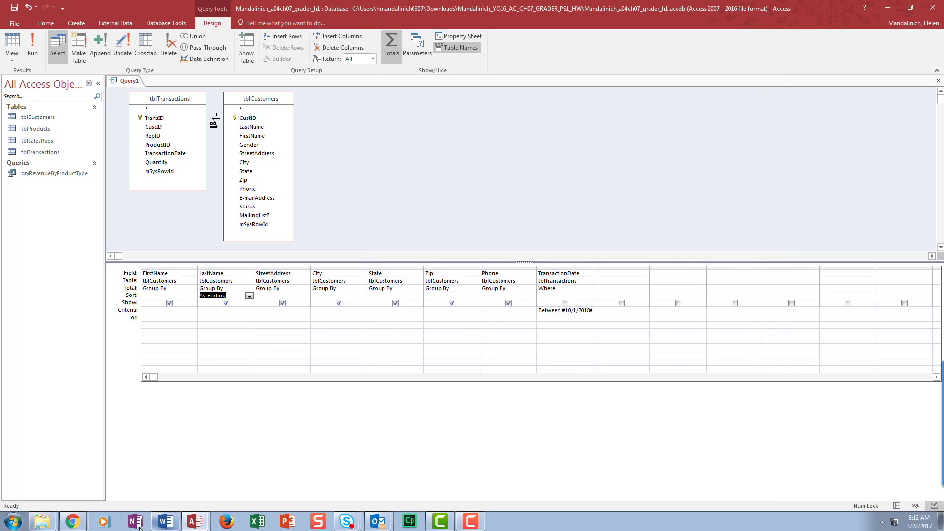
- Check the required query name in the Word instructions, save the query as qry4thQuarterCustomers, and close it
click(156, 525)
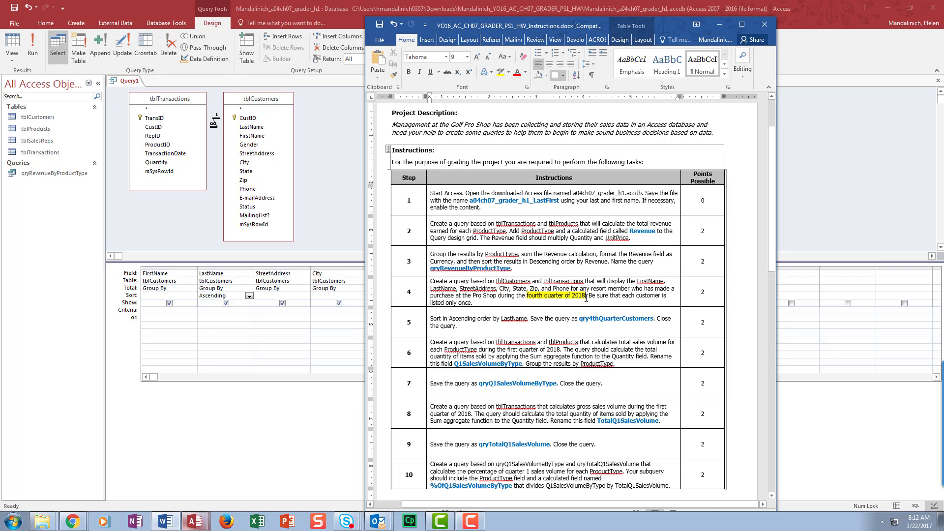
click(718, 24)
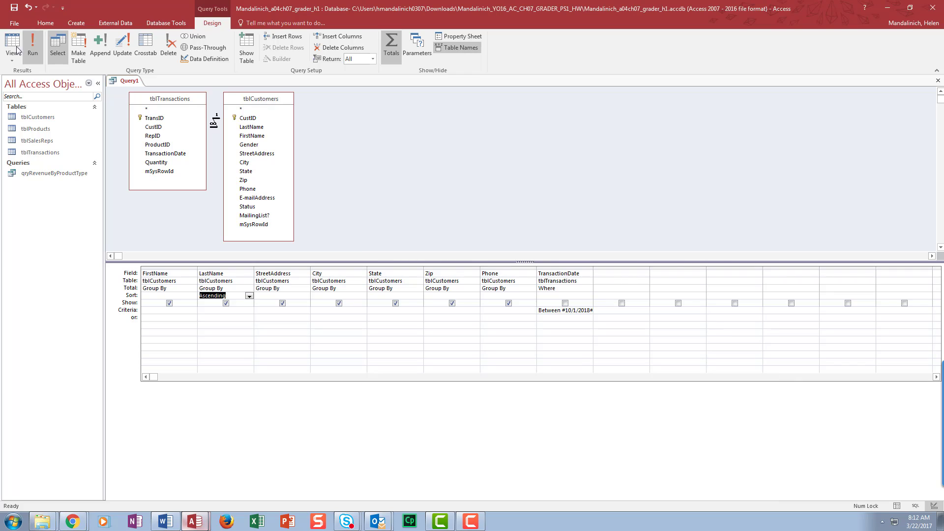
click(15, 7)
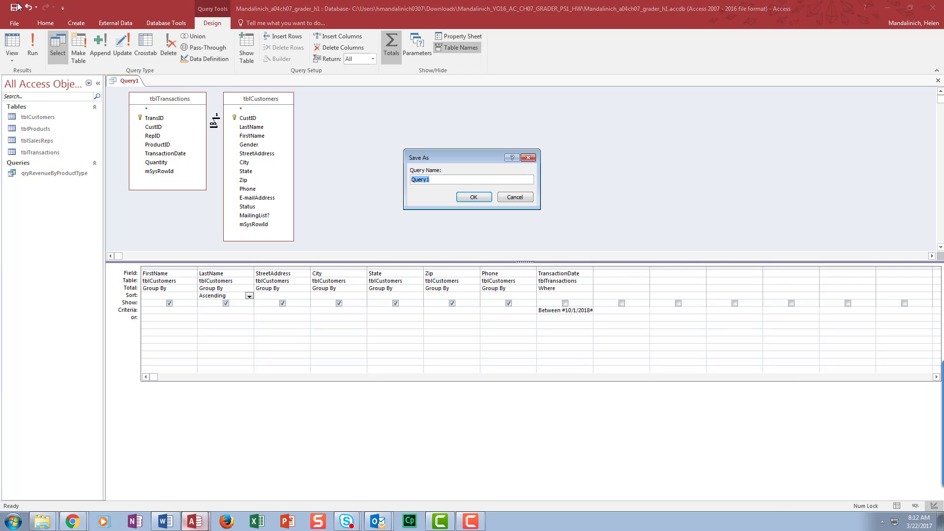
text(qry4thQuerterCustomers)
click(470, 202)
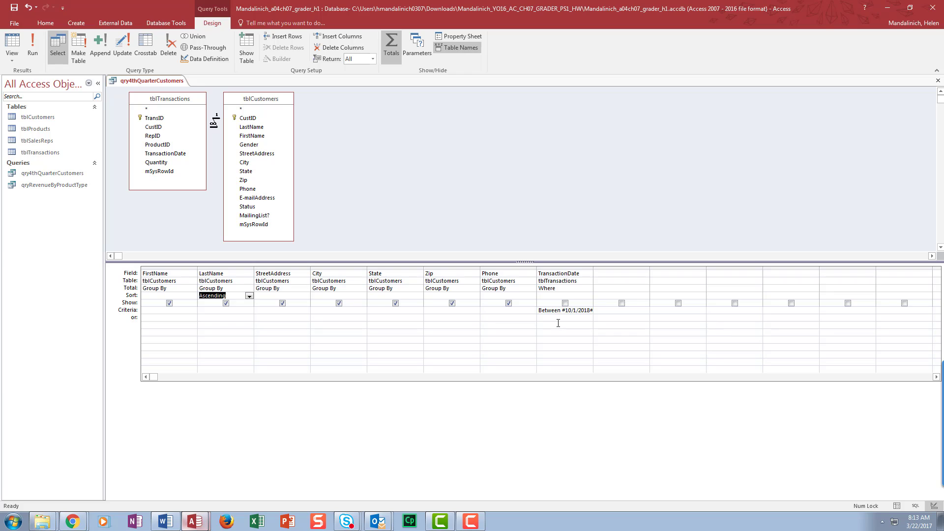
click(938, 80)
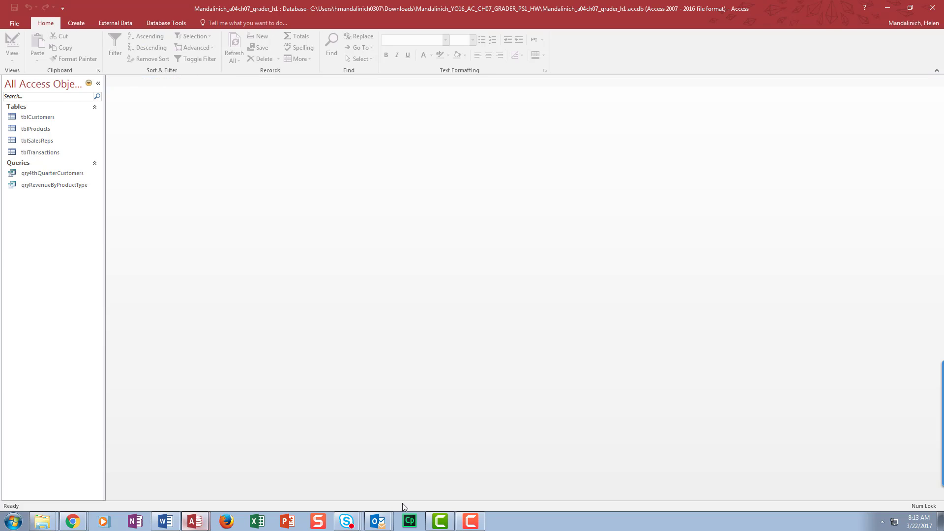
- Switch to the Word instructions and read step 6 about the first-quarter sales volume query
click(165, 521)
scroll(441, 291, down, 3)
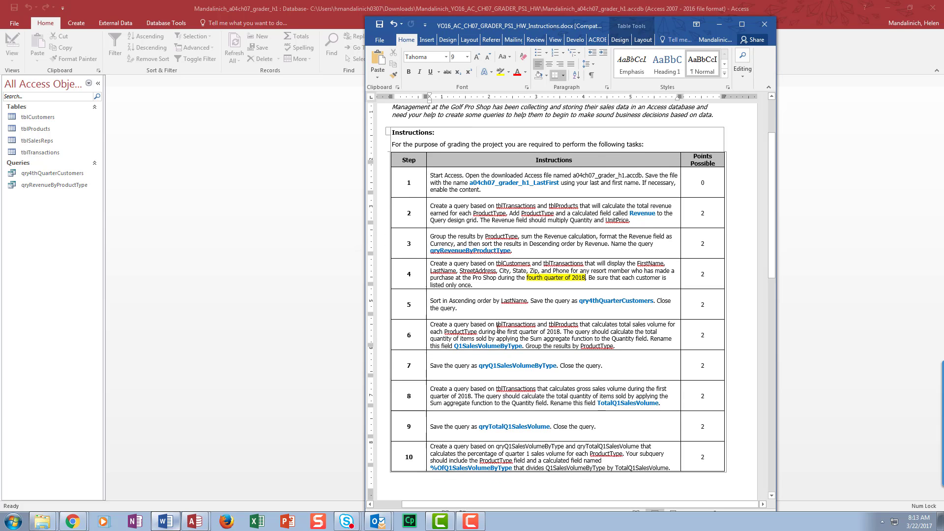